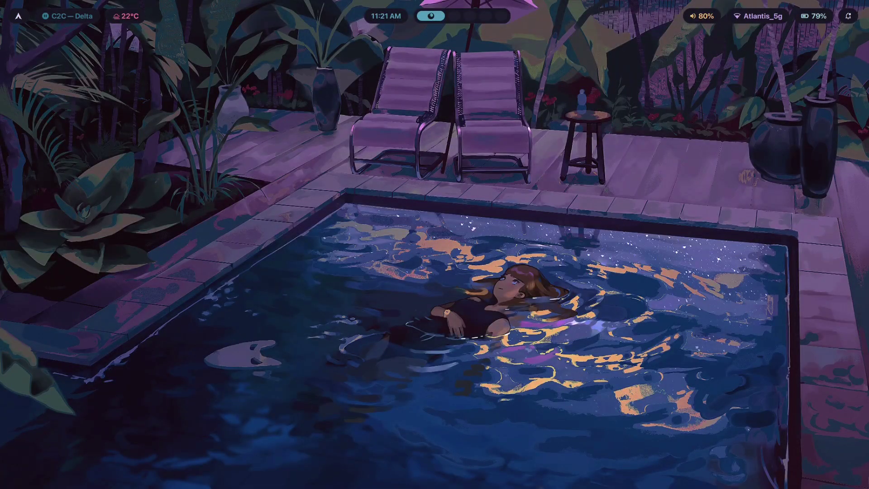
Step: Switch from workspace 1 to workspace 2, which shows only the pool-scene wallpaper and status bar
key(super+2)
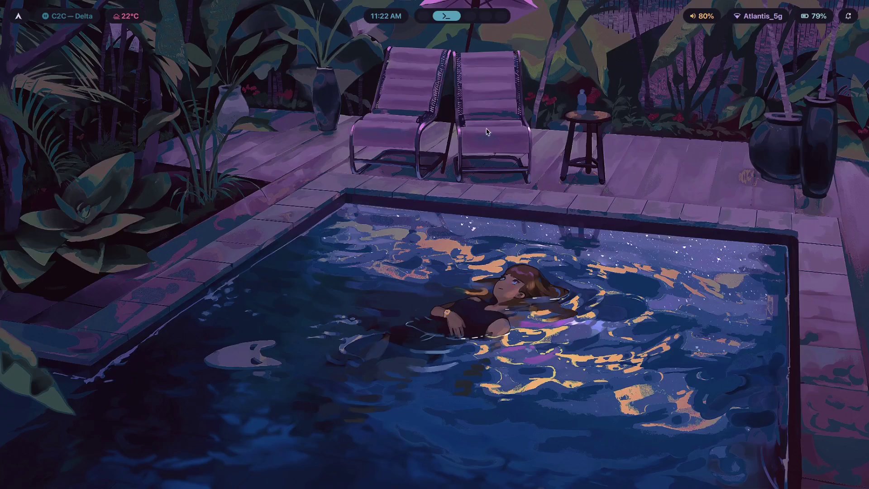
Step: Launch Neovim in a new terminal, begin item '1.', and float and enlarge the editor window
key(super+Return)
text(nv)
key(Return)
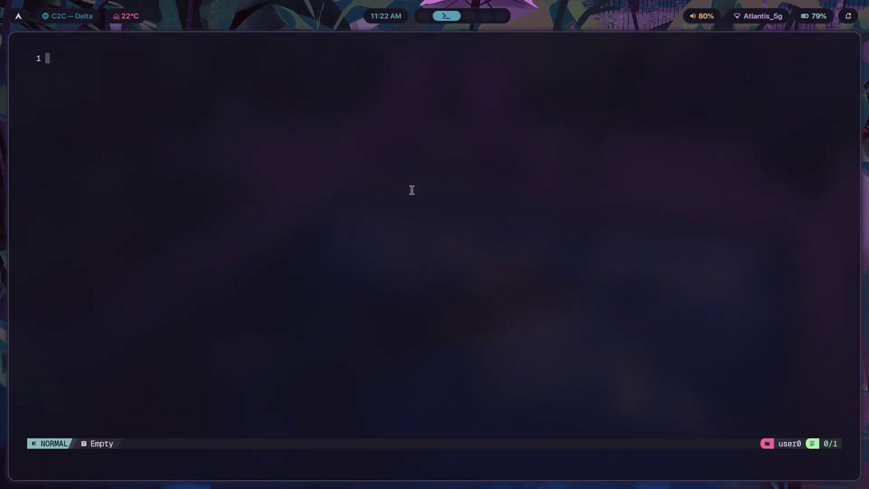
text(i1.)
key(super+v)
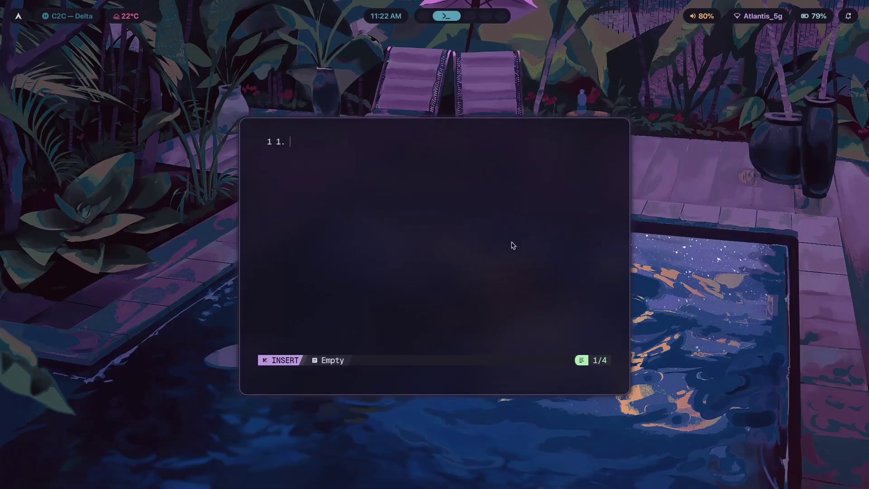
drag(518, 249, 701, 343)
key(super+v)
key(super+v)
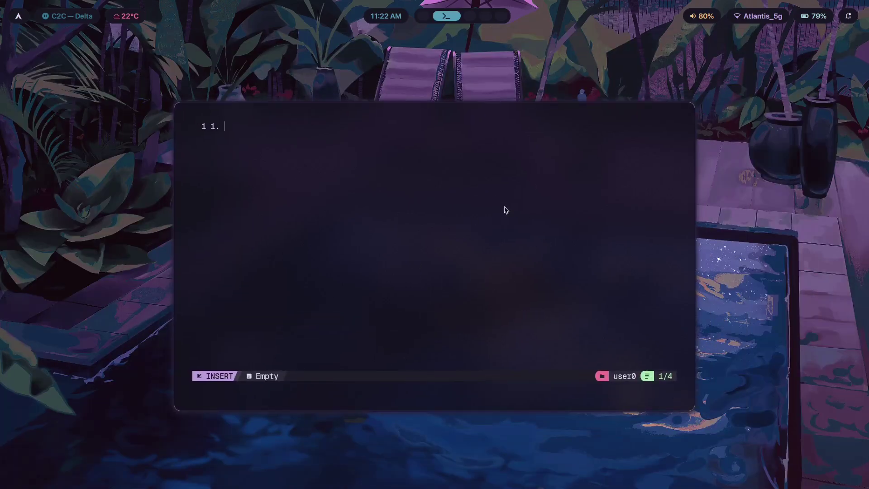
Step: Type the items 'Jumps between configs constantly', '2. Copies without understanding' and '3. Setup breaks, can't fix it'
text(Jumps b)
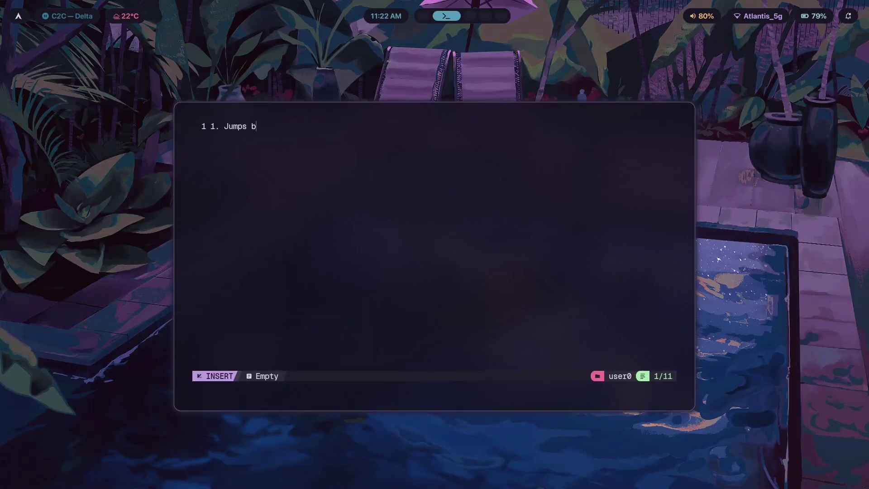
text(etween configs con)
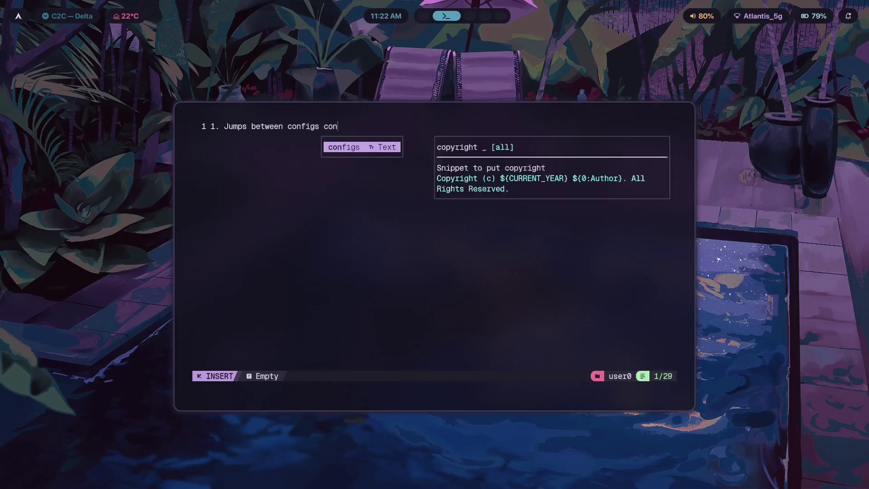
text(stantly)
key(Return)
key(Return)
text(2.)
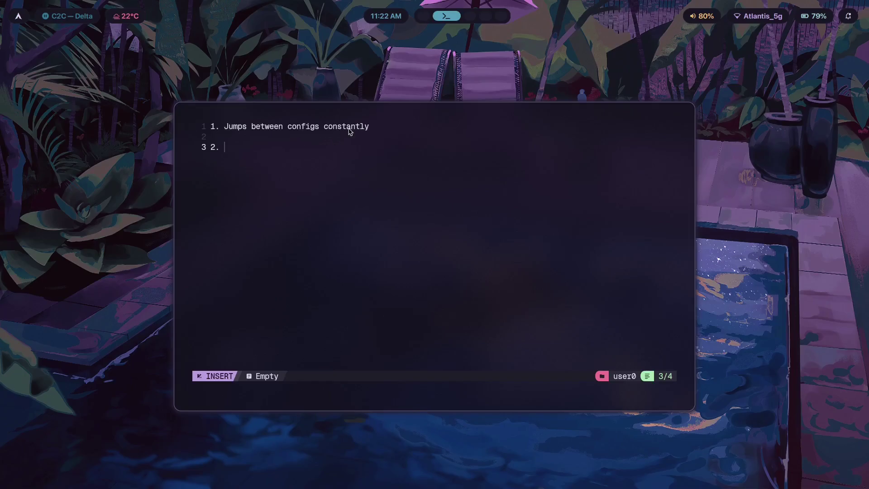
text(C)
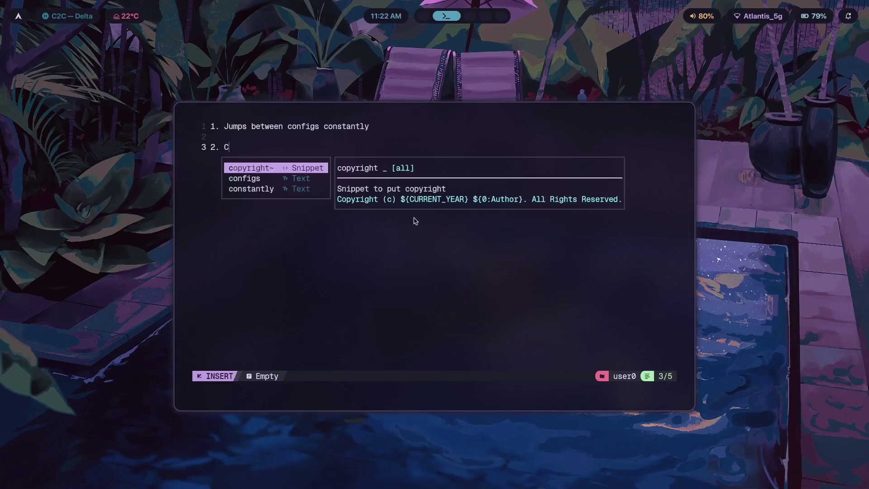
text(opies without understanding)
key(Return)
key(Return)
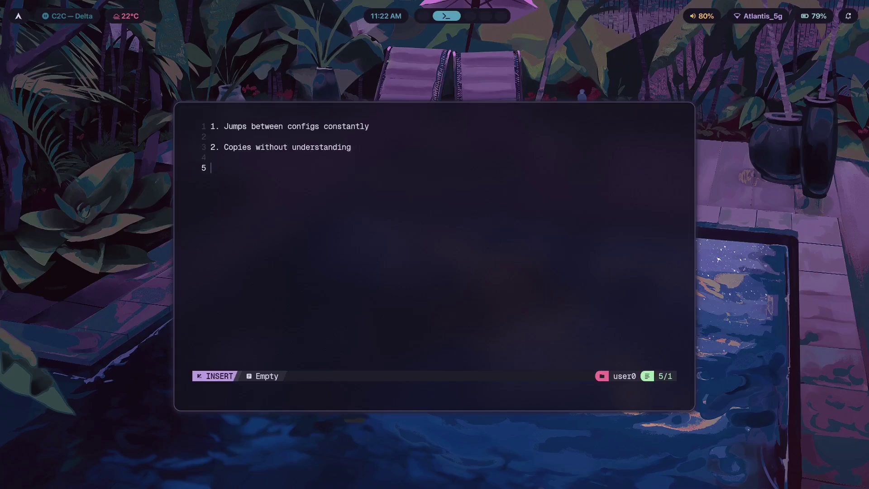
text(3. Setups U)
key(BackSpace)
key(BackSpace)
key(BackSpace)
text(breaks, can't fix it)
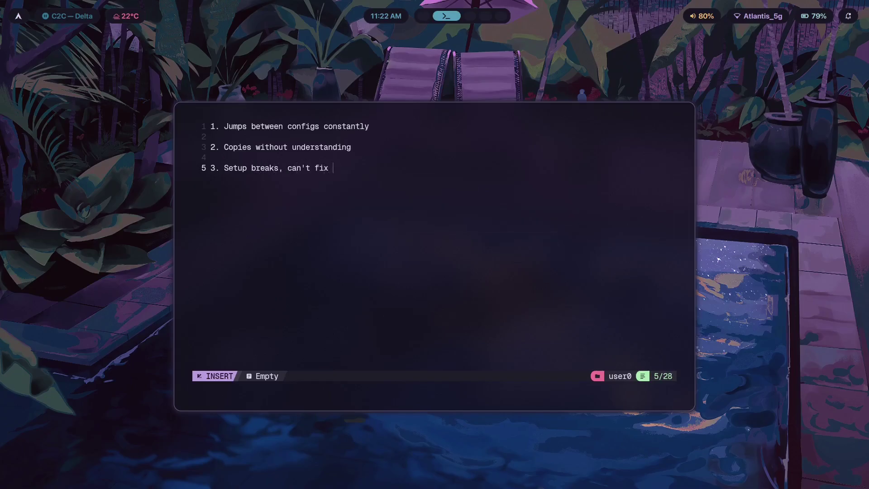
Step: Add the fourth item '4. Unsatisfied' and leave insert mode
key(Return)
key(Return)
text(4. )
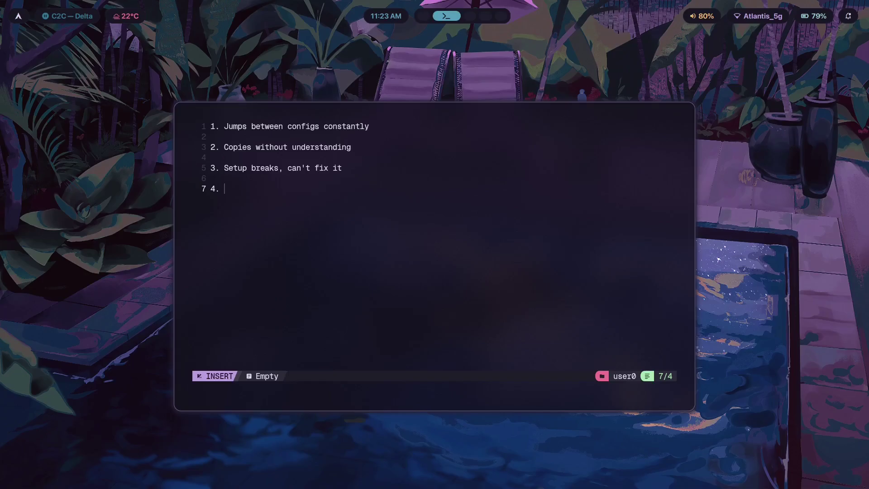
text(Unsatisfied)
key(Return)
drag(275, 190, 218, 199)
click(220, 200)
key(Escape)
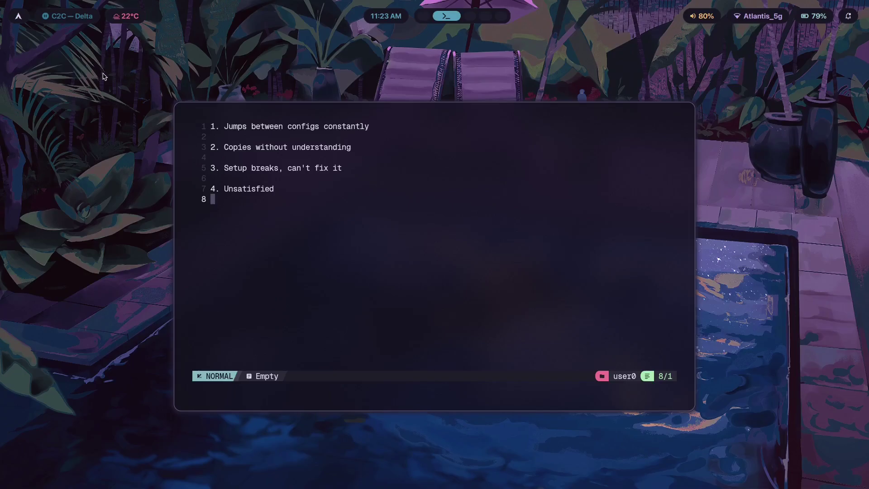
click(296, 192)
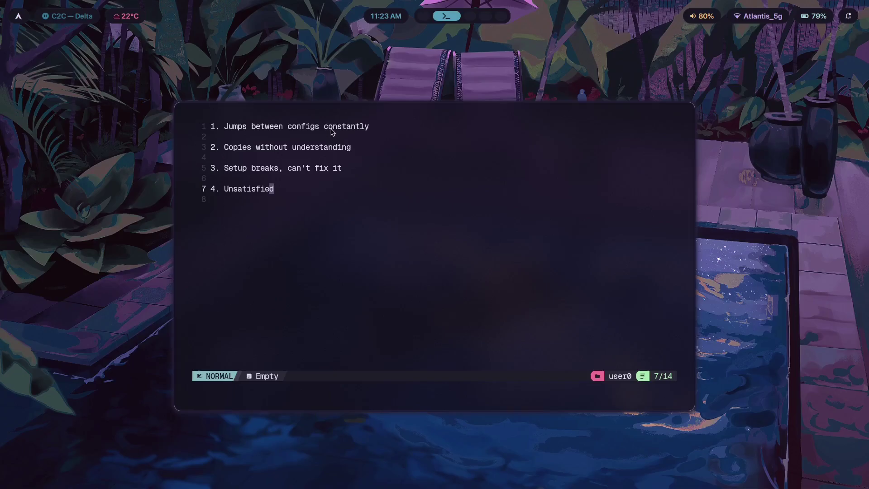
Step: On workspace 2, launch a fresh Neovim session in a new terminal as a centred floating window
key(super+2)
key(super+Return)
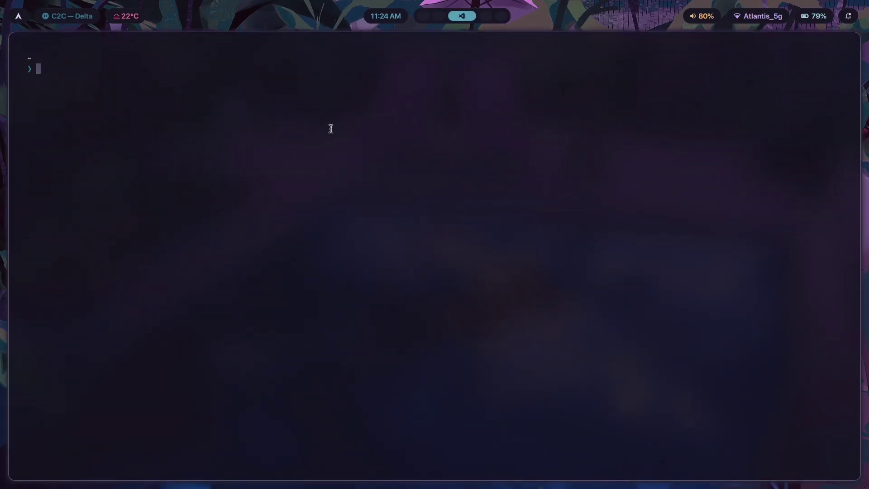
text(j)
key(BackSpace)
text(nvim)
key(Return)
key(super+space)
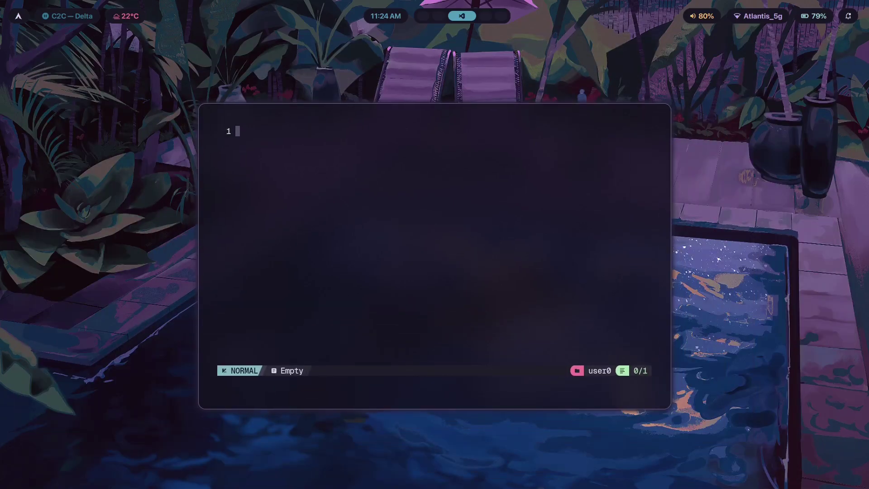
Step: Open wiki.hypr.land in a browser on workspace 1 and go to Configuring > Animations
key(super+1)
key(super+b)
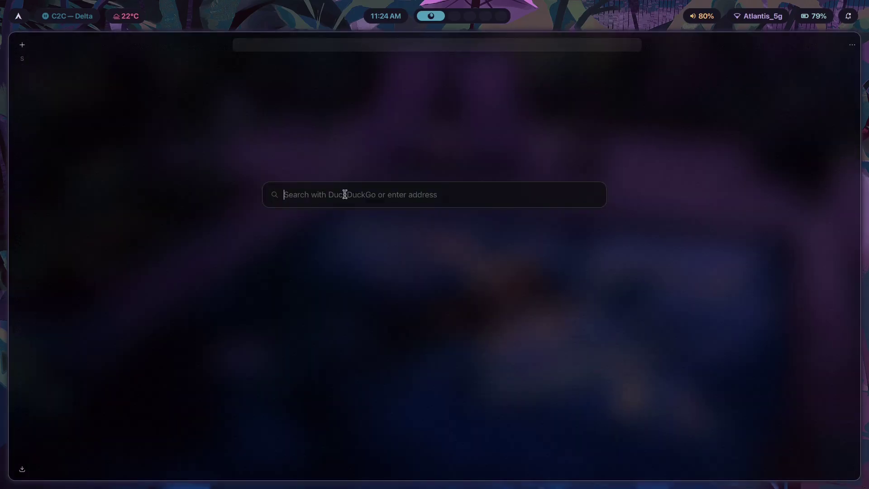
text(wiki.hypr.land)
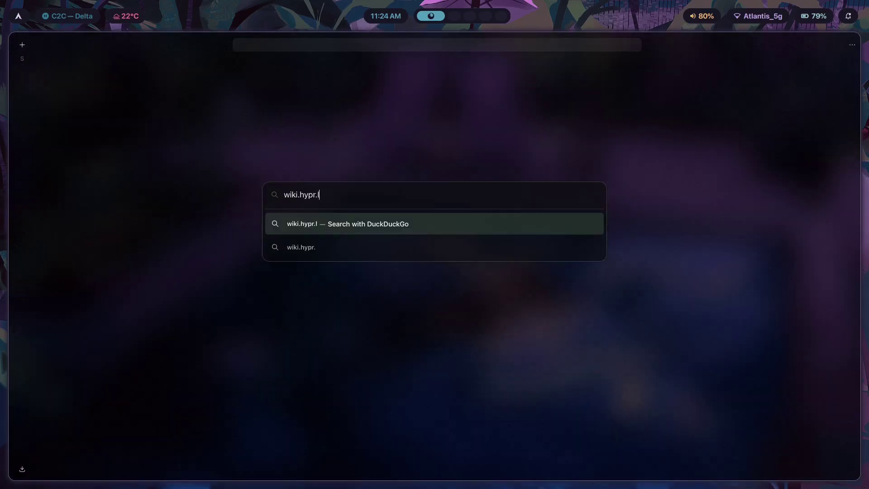
key(Return)
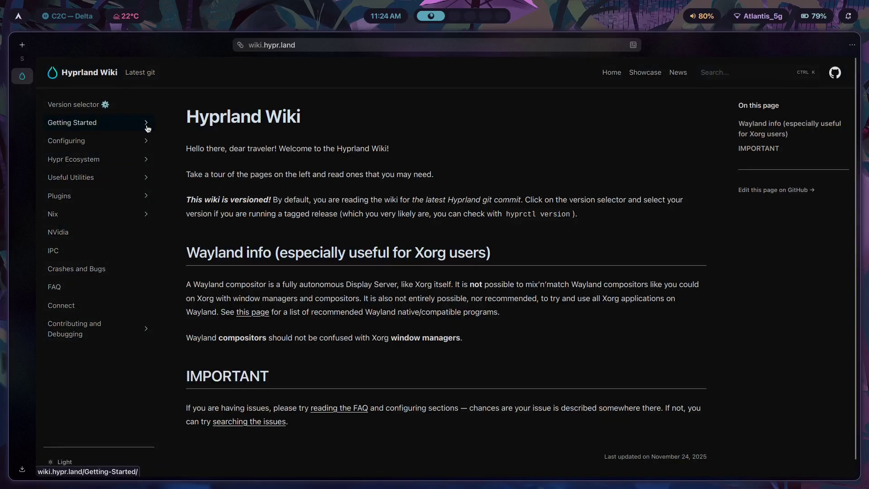
click(146, 141)
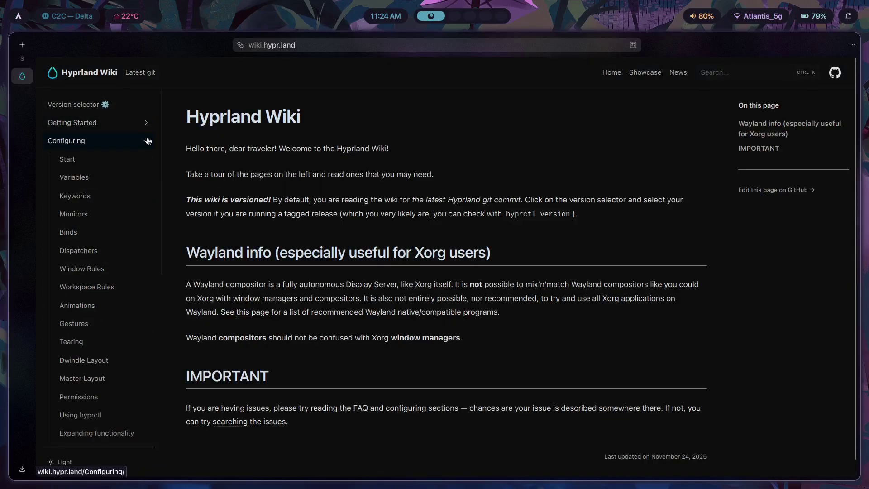
click(114, 307)
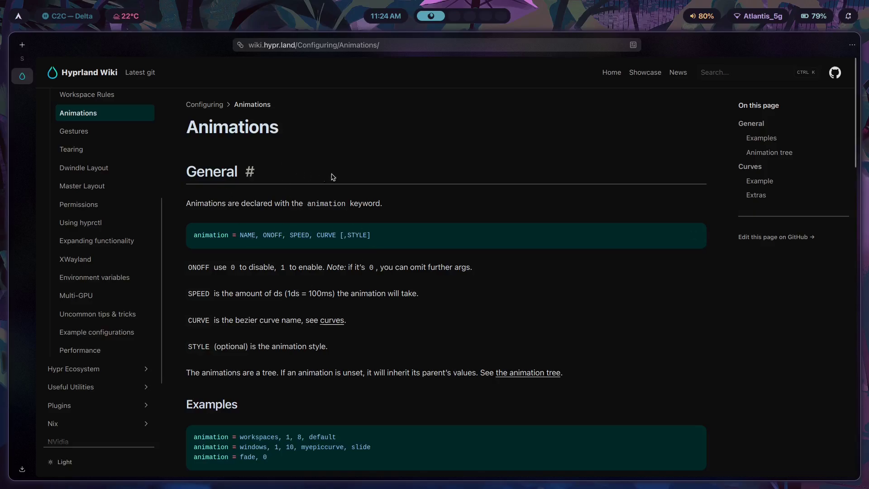
Step: Skim the Animations page, then switch to workspace 2 and on to workspace 5
scroll(432, 228, down, 20)
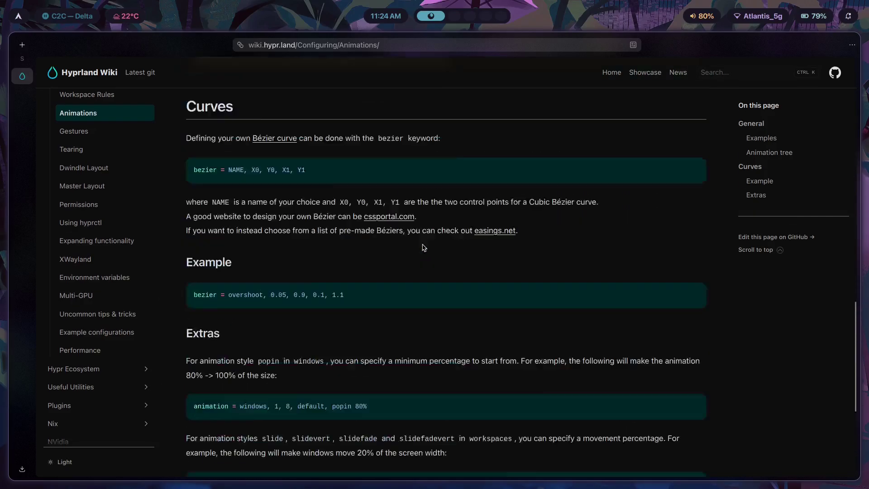
scroll(433, 227, up, 20)
key(super+2)
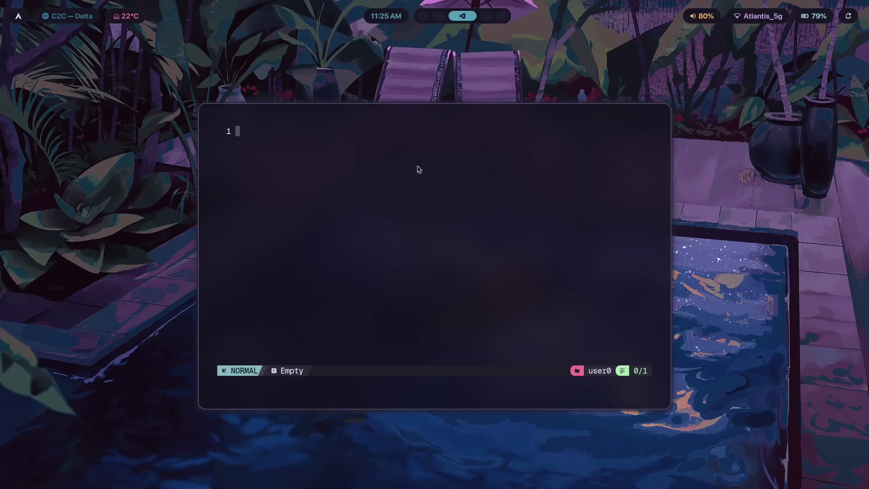
key(super+5)
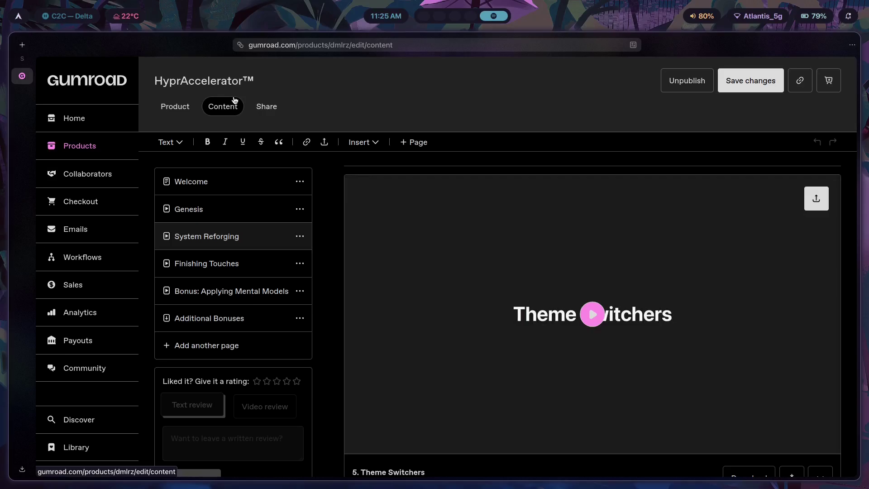
Step: On the empty workspace 4, apply the everforest-dark theme from the theme picker
key(super+4)
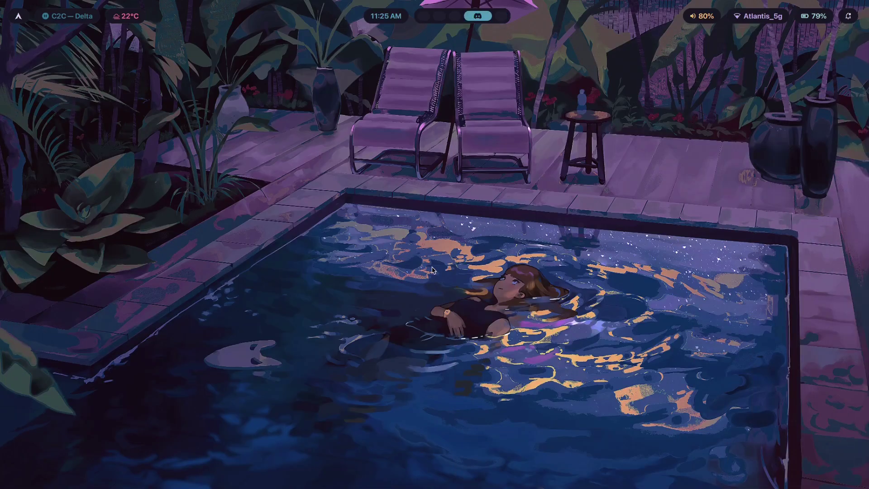
key(super+shift+t)
key(Down)
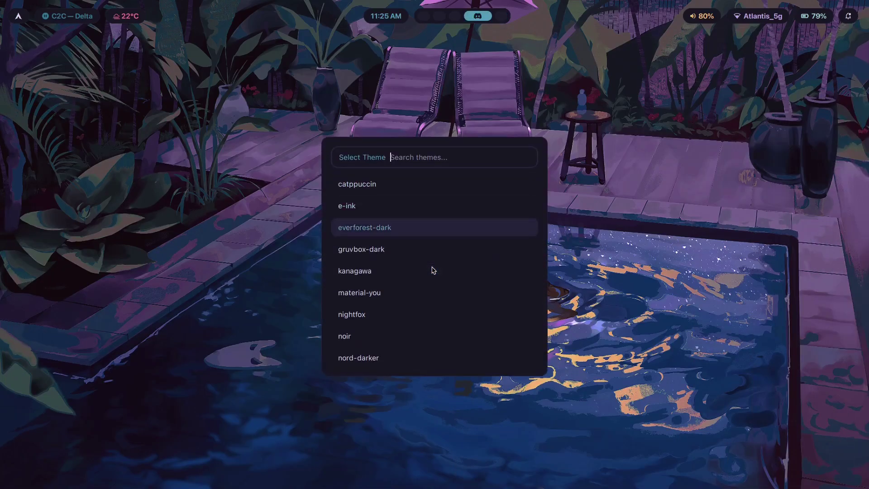
key(Return)
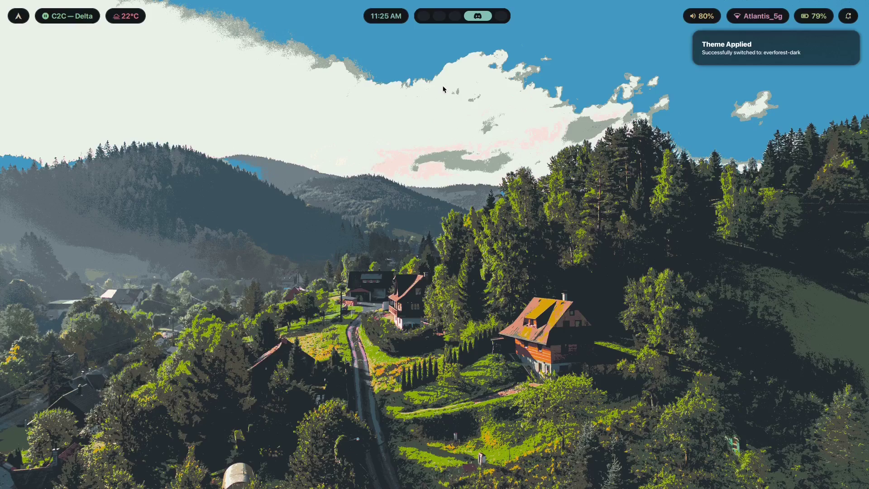
Step: On workspace 3 with the editor, apply the gruvbox-dark theme
key(super+3)
key(super+shift+t)
key(Down)
key(Down)
key(Down)
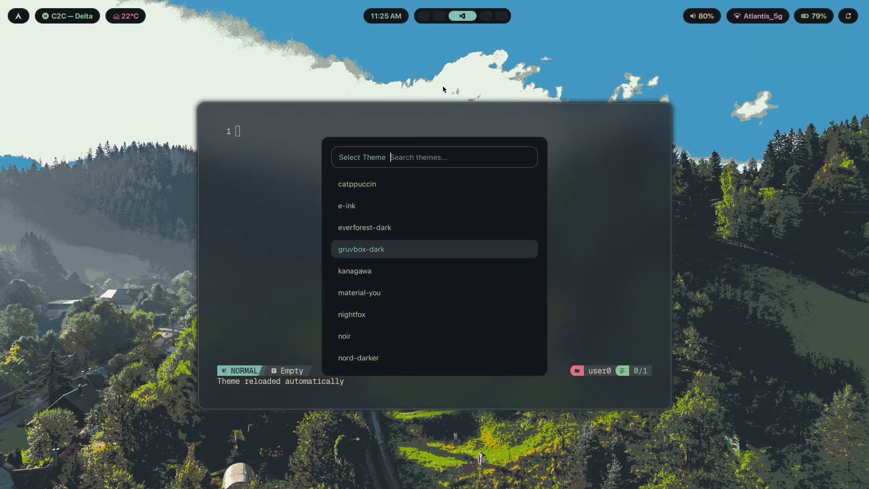
key(Return)
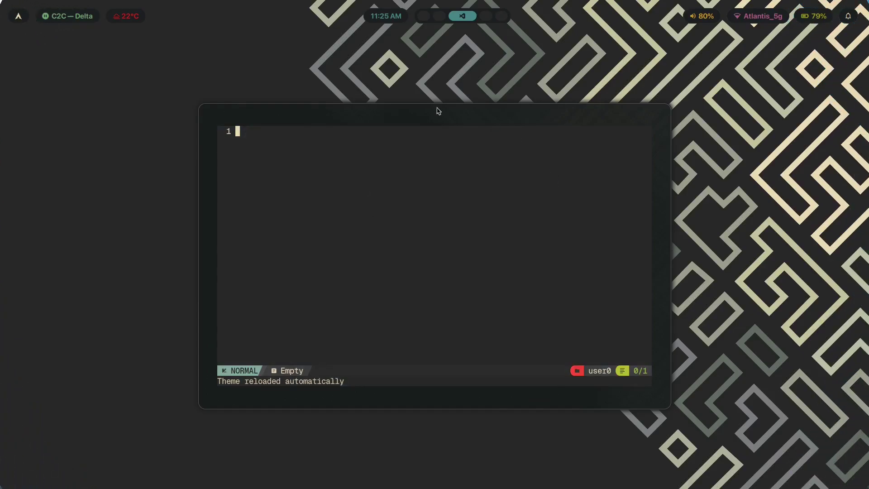
Step: Reopen the theme picker and apply the nord-darker theme
key(space)
key(t)
key(h)
key(Down)
key(Down)
key(Down)
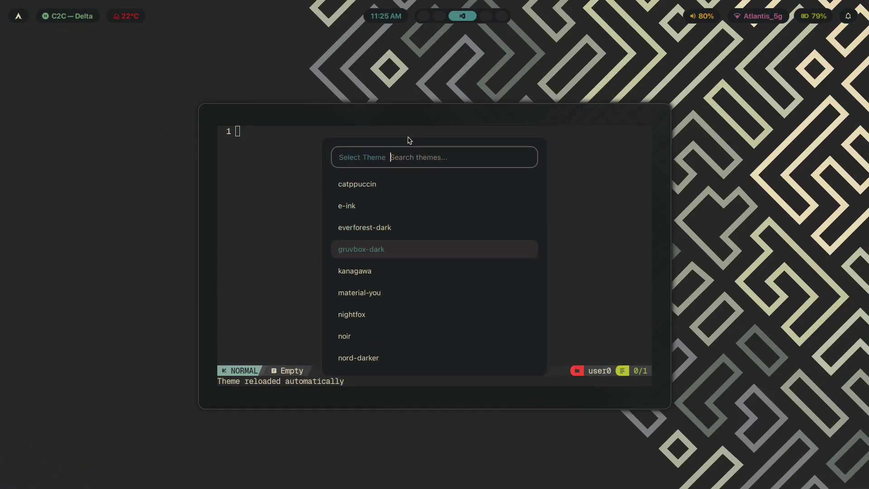
key(Down)
key(Down)
key(Down)
key(Down)
key(Down)
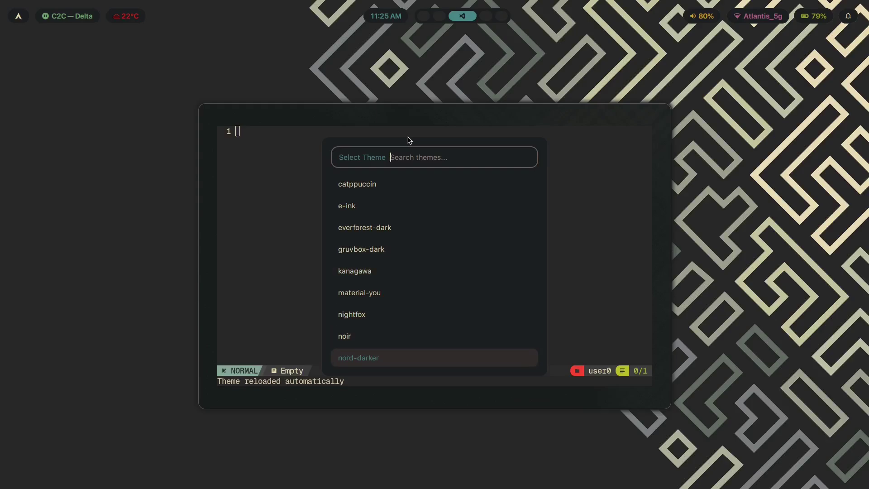
key(Return)
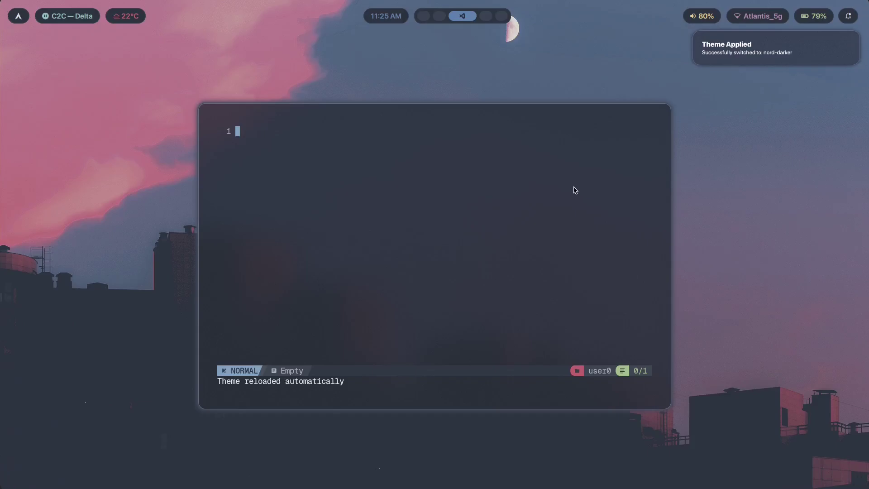
Step: On workspace 4, choose heracles.png in the wallpaper picker and apply it
key(super+4)
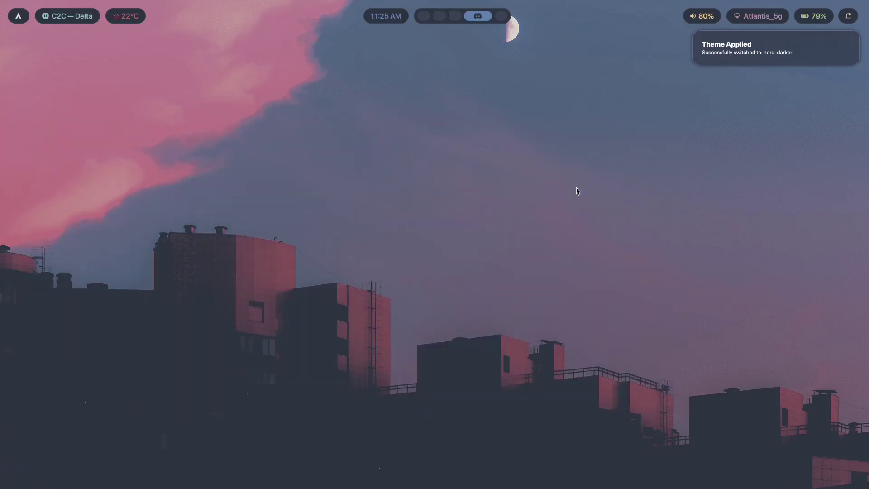
key(super+w)
key(Right)
key(Right)
key(Left)
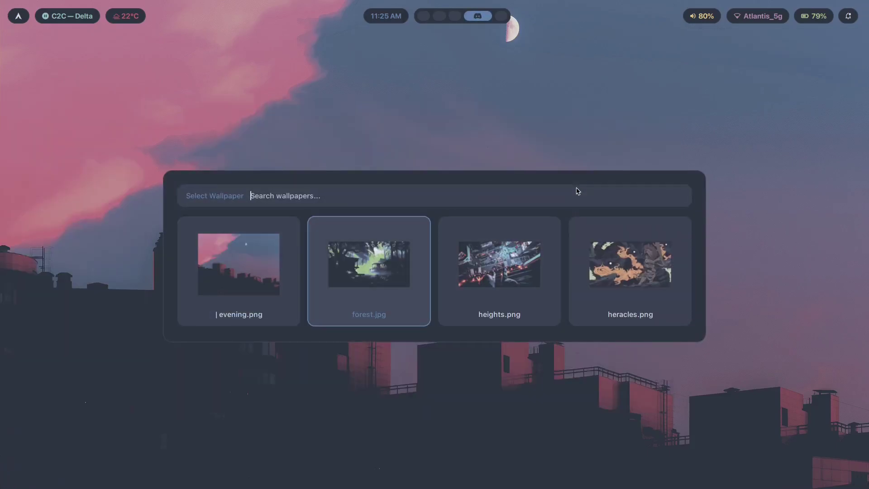
key(Right)
key(Right)
key(Return)
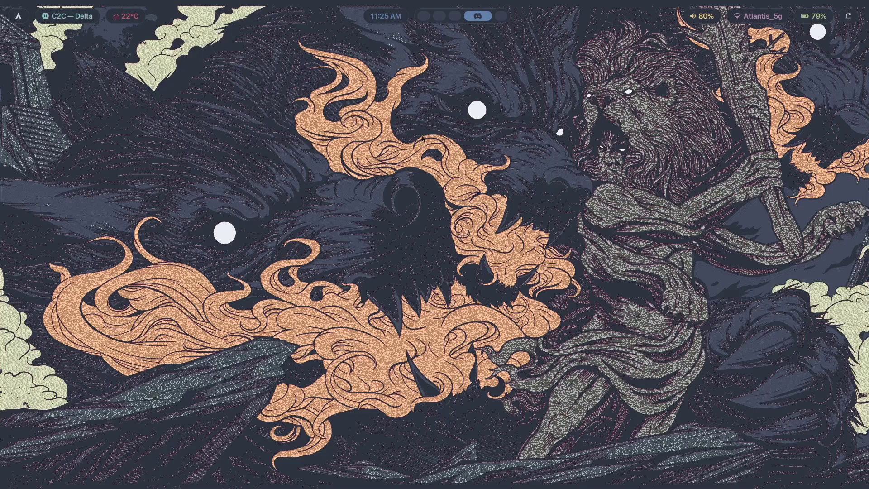
Step: Apply the tokyo-night theme with its street-and-power-lines wallpaper from the theme picker
key(super+shift+t)
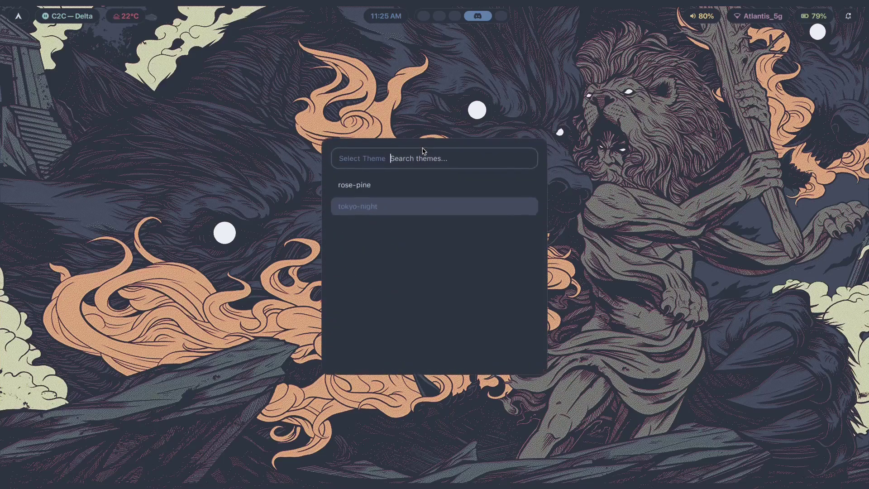
key(Return)
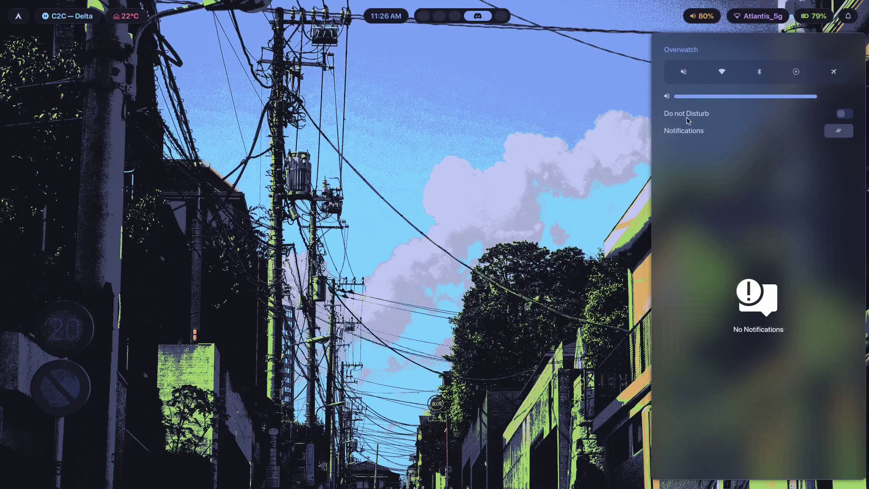
Step: Close the quick-settings panel, dismiss the power menu, and nudge the volume up and back down
key(super+n)
key(super+BackSpace)
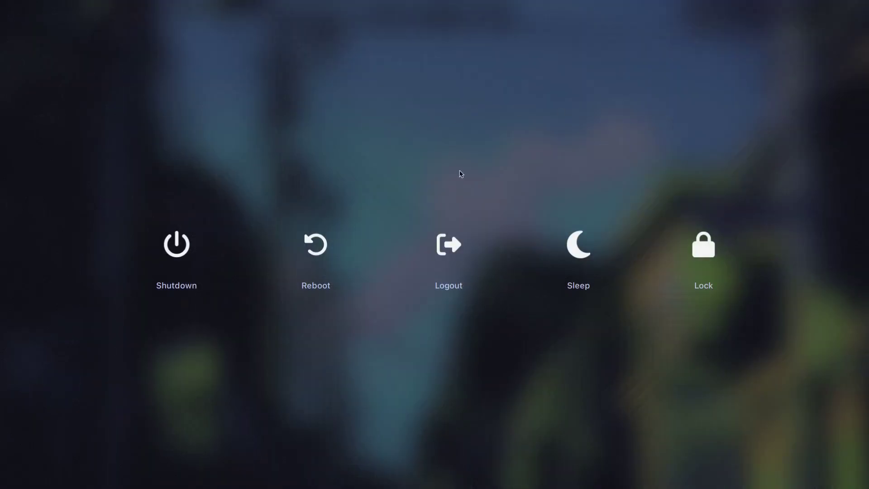
click(488, 214)
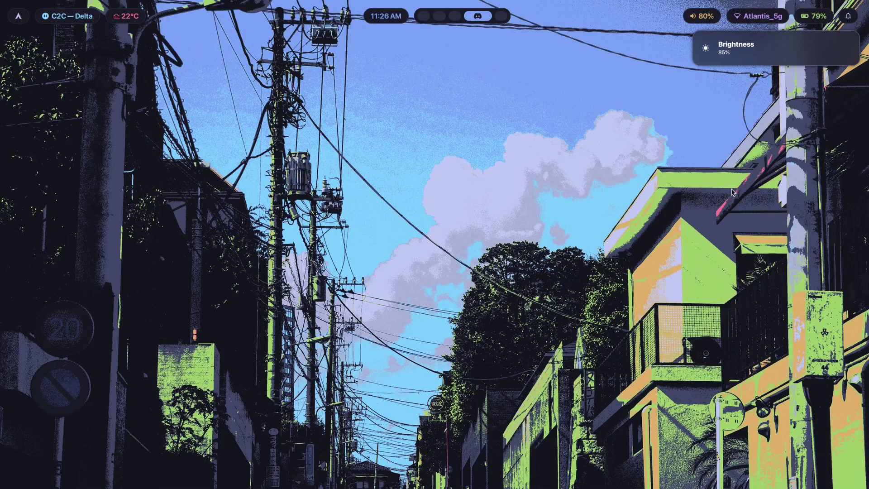
key(XF86AudioRaiseVolume)
key(XF86AudioLowerVolume)
Step: Return to workspace 5 and scroll the Gumroad Content tab to the Theme Switchers video
key(super+5)
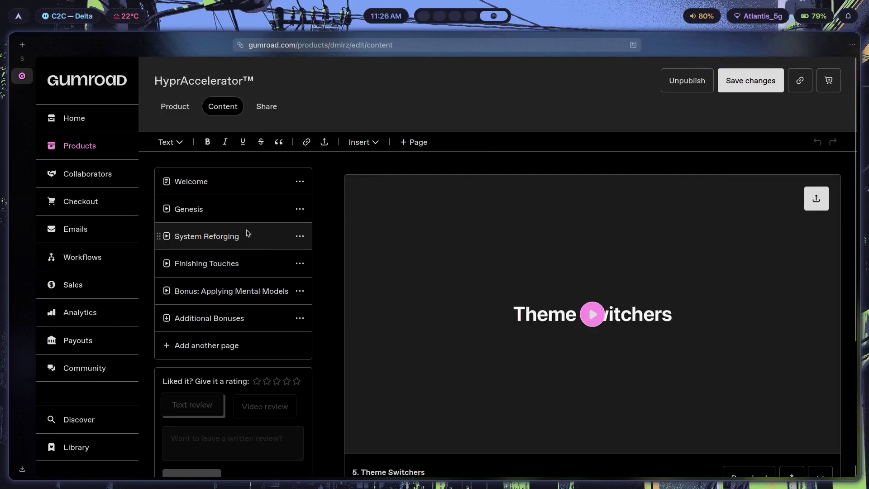
scroll(592, 248, up, 10)
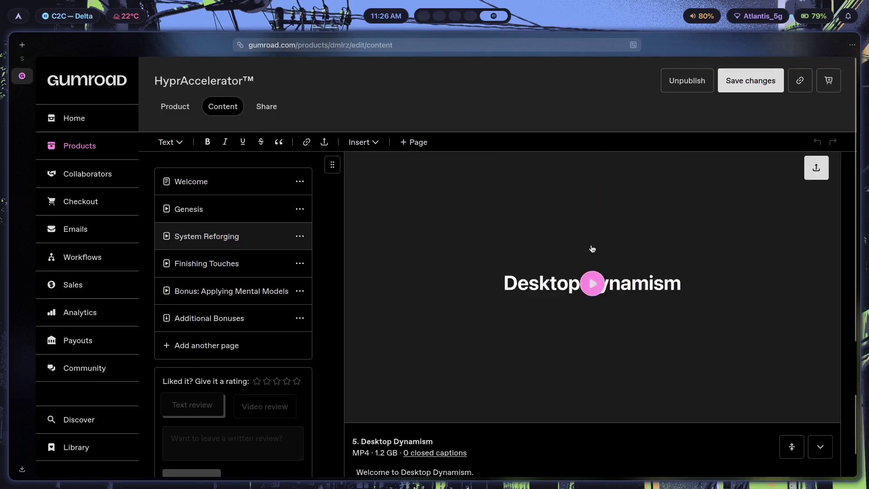
scroll(590, 251, up, 8)
scroll(590, 254, down, 12)
scroll(615, 238, down, 10)
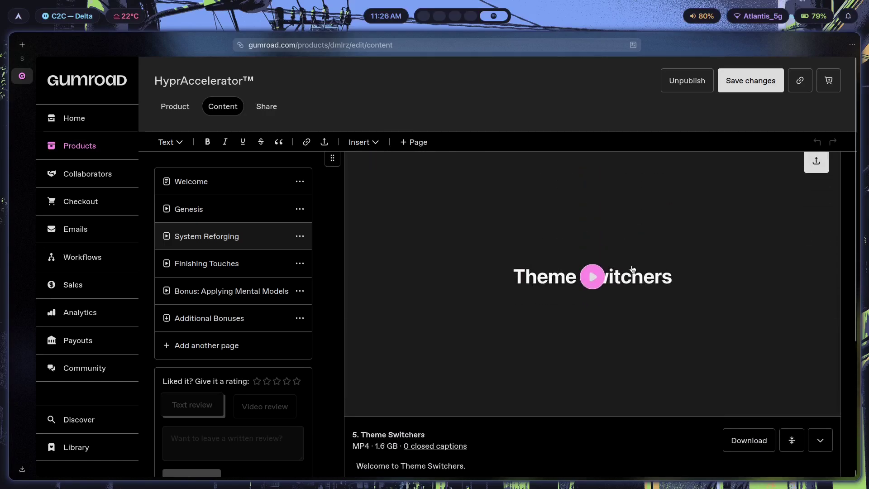
Step: Play the Theme Switchers video muted, then scroll back up to Alchemical Colors and Fonts
click(592, 248)
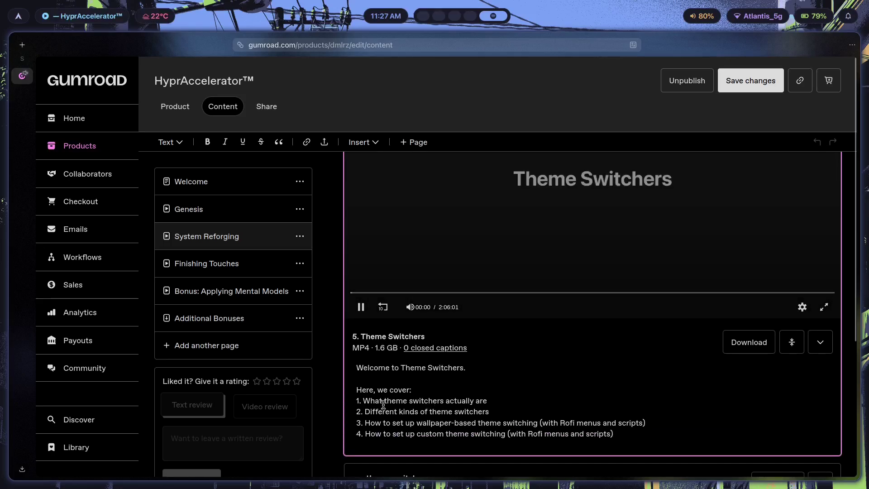
click(410, 307)
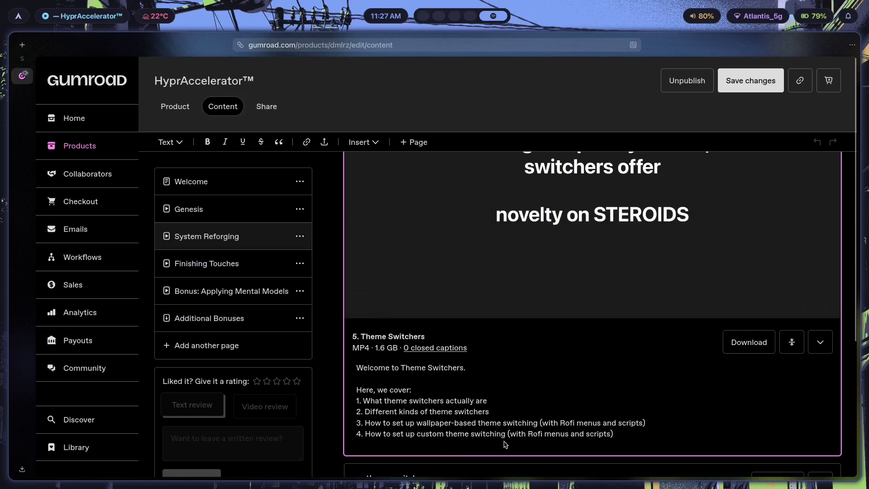
scroll(696, 374, up, 10)
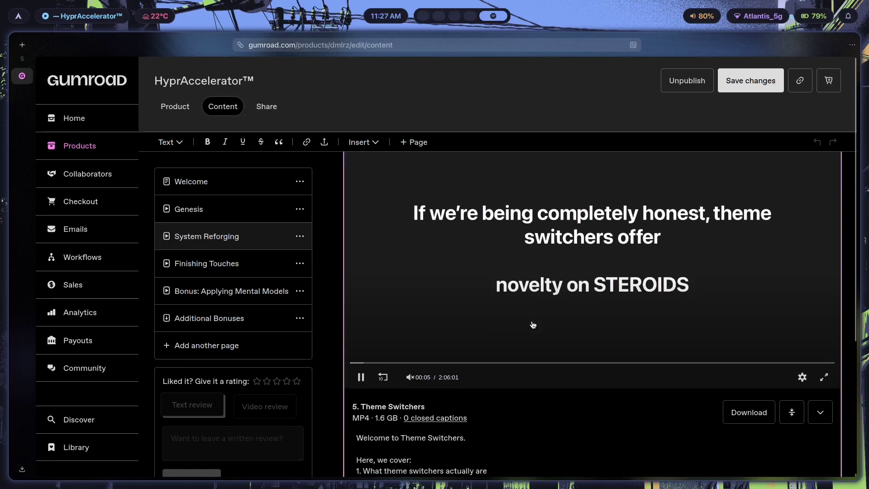
scroll(530, 326, up, 5)
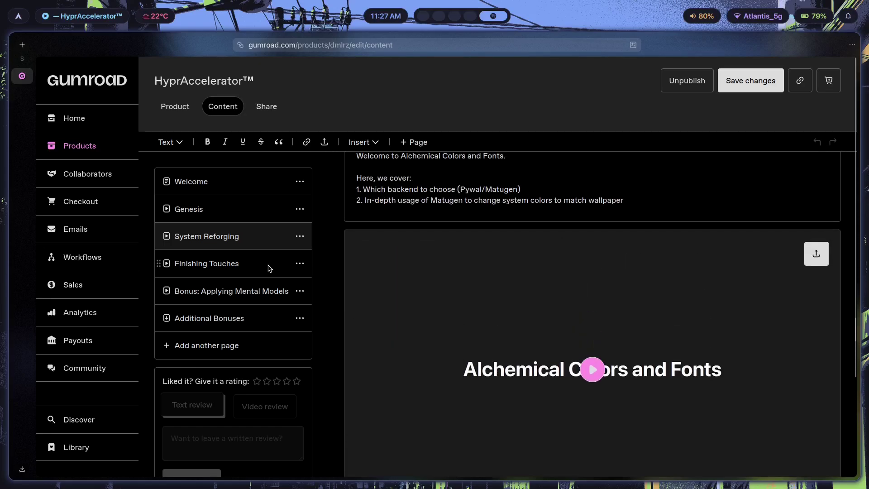
Step: Open the Bonus: Applying Mental Models page and scroll to its 364.8 MB video and four-part topic list
click(277, 302)
scroll(650, 351, down, 4)
scroll(708, 324, up, 4)
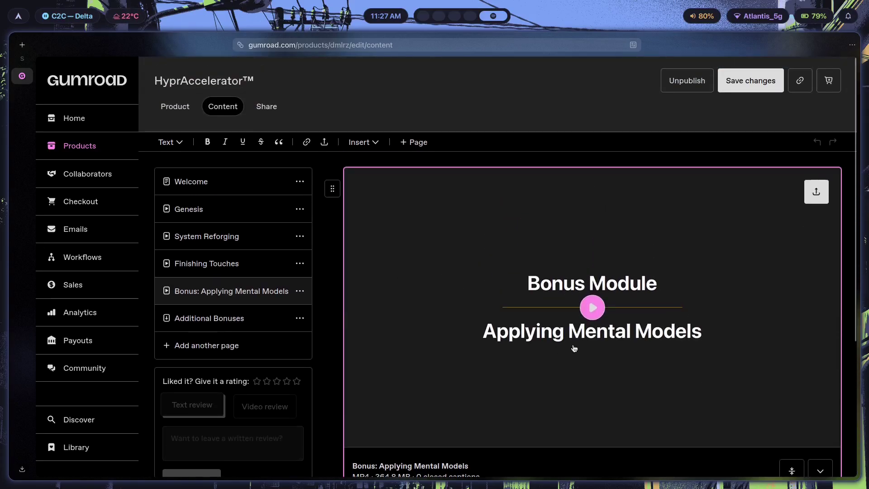
scroll(588, 317, down, 3)
scroll(611, 294, down, 2)
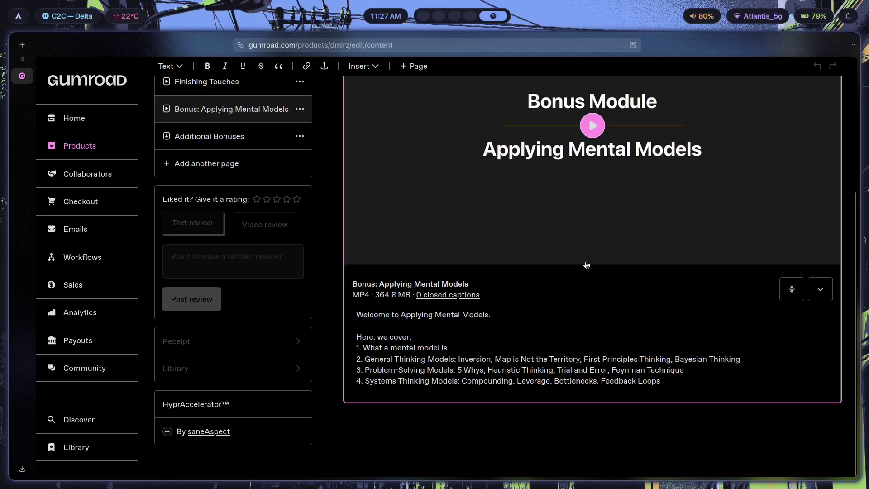
scroll(566, 204, up, 2)
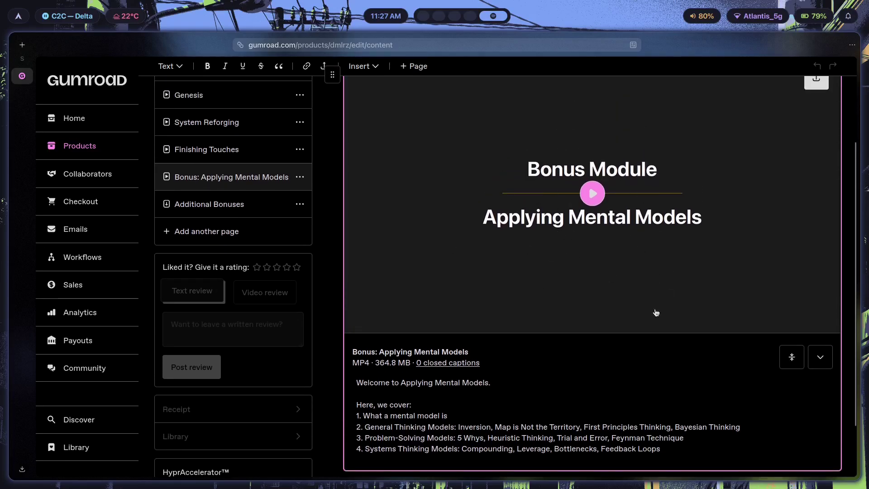
scroll(401, 375, down, 2)
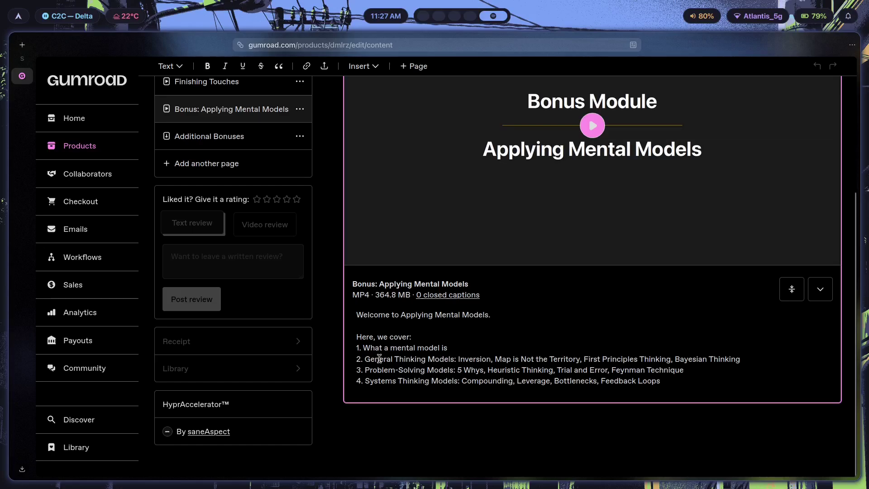
scroll(588, 380, up, 5)
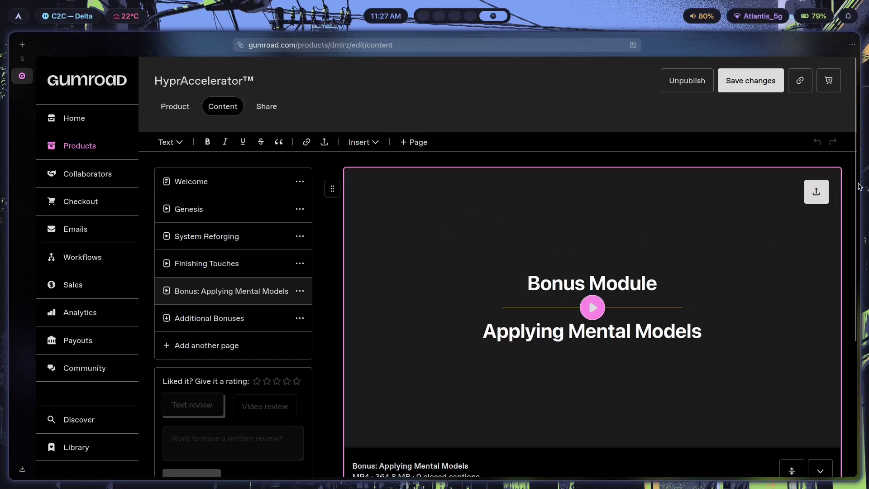
scroll(769, 217, down, 1)
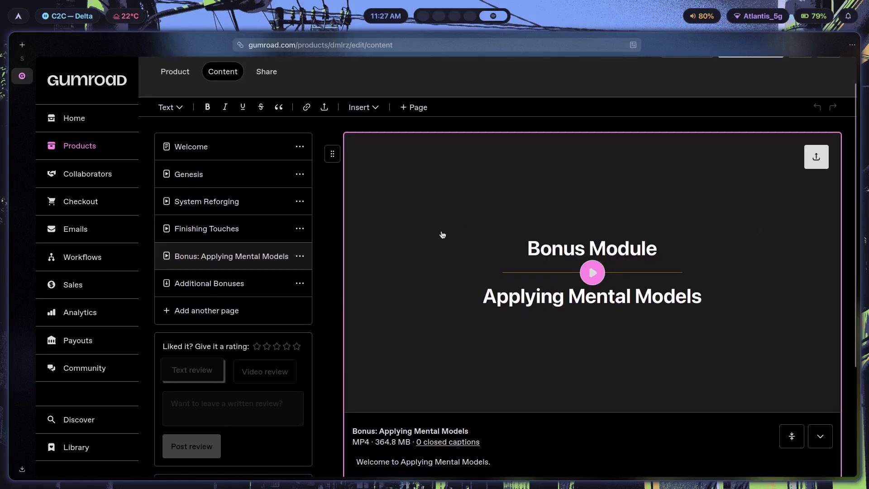
scroll(443, 235, down, 2)
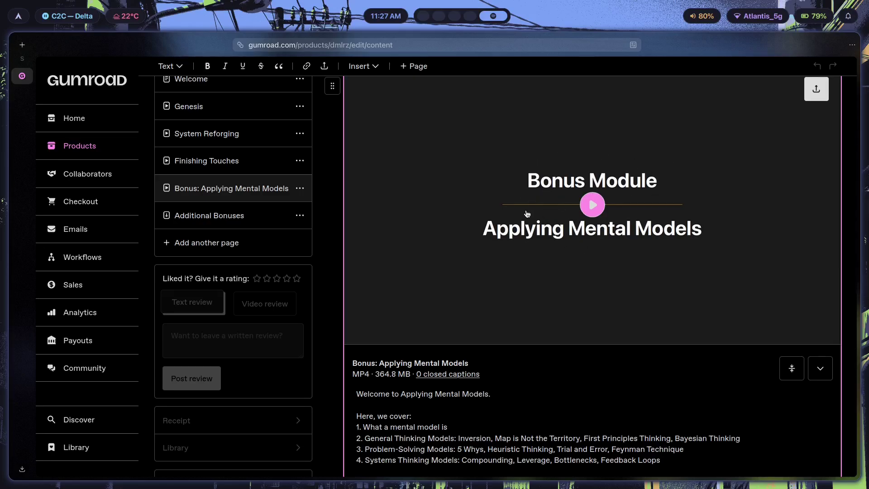
Step: Go to the empty workspace 4, then open and close a floating Neovim window
key(super+4)
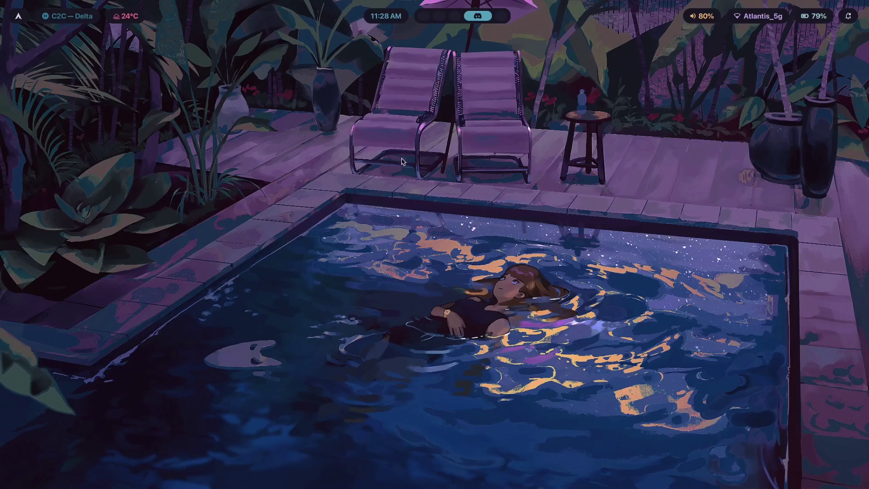
key(super+Return)
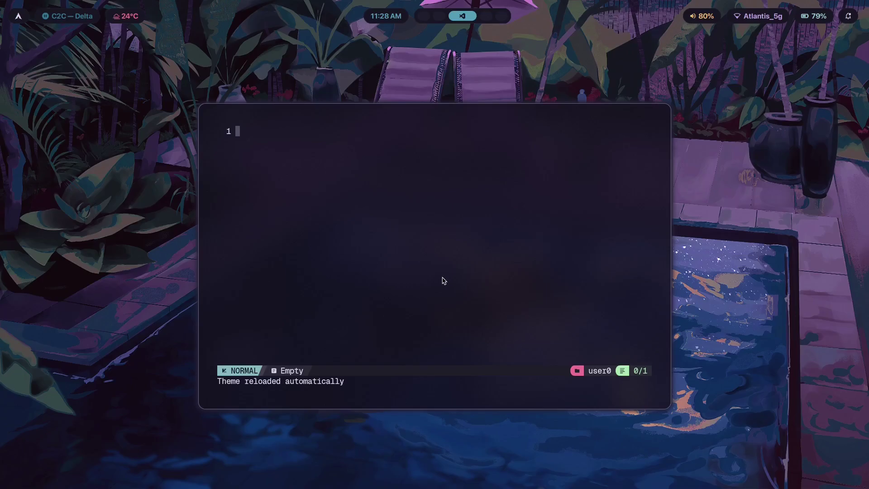
key(super+q)
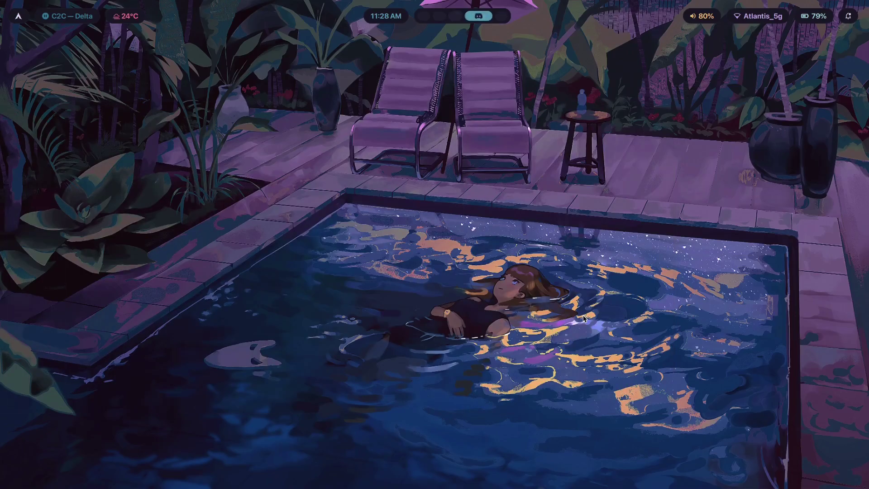
Step: Apply the rose-pine theme from the theme selection launcher
key(super+ctrl+shift+space)
scroll(402, 292, down, 9)
key(Return)
Step: Type '1. Read docs first' and '2. Write own configs' as the first two list items
key(super+n)
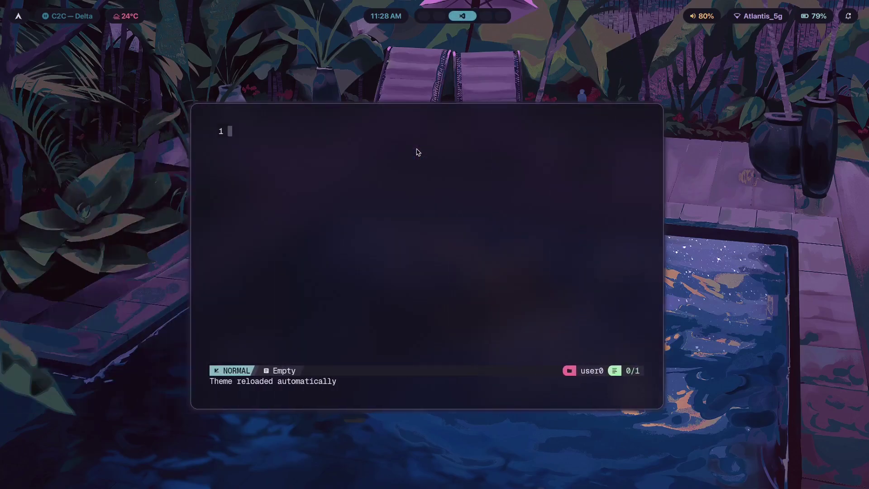
text(i1. )
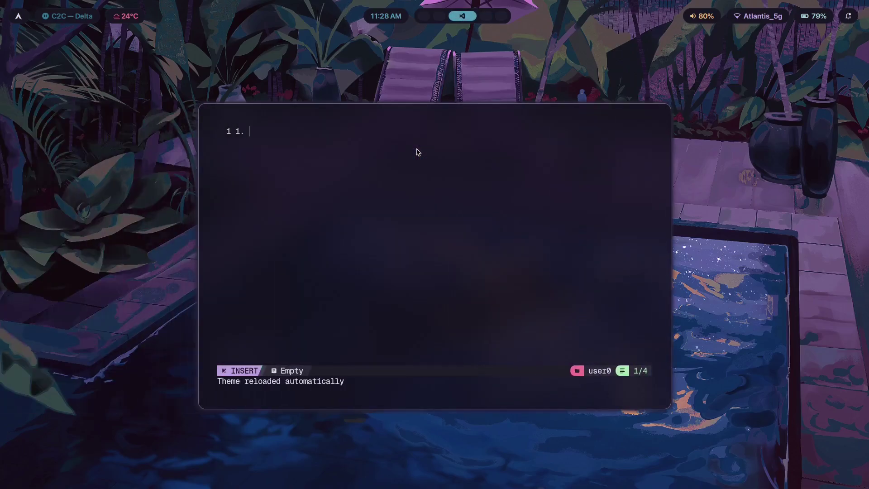
text(Read doc)
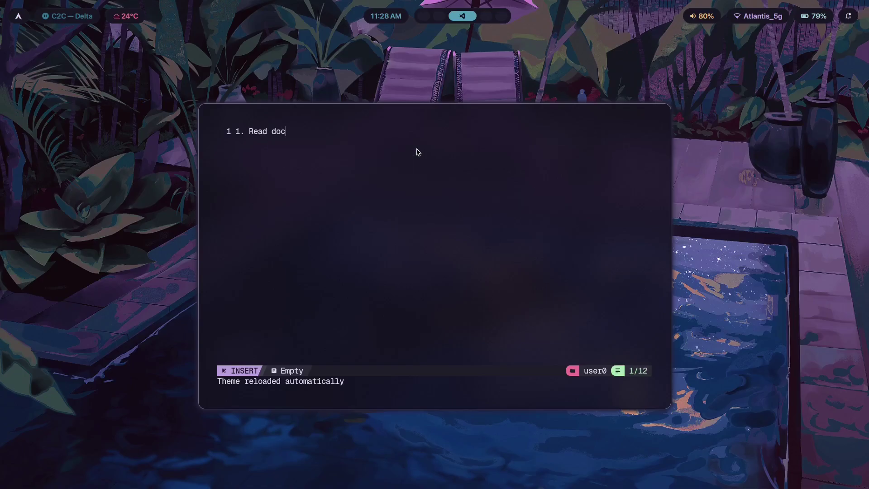
text(s first)
key(Return)
key(Return)
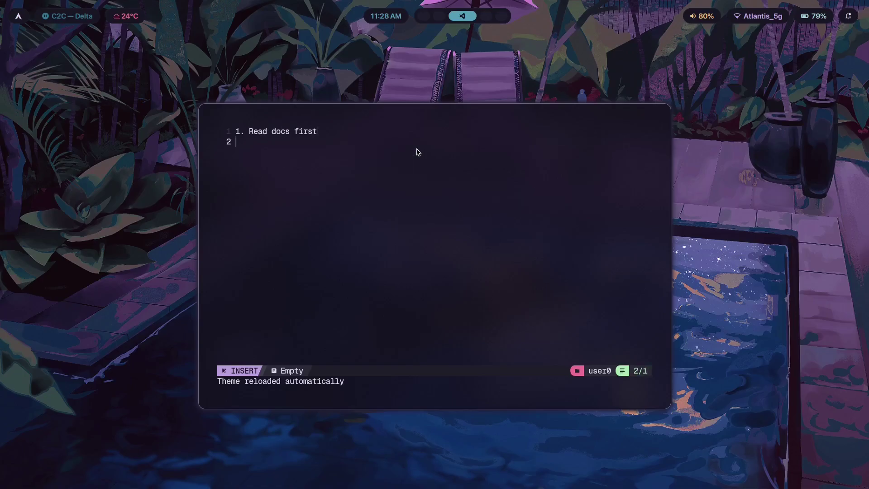
text(2. Write own conf)
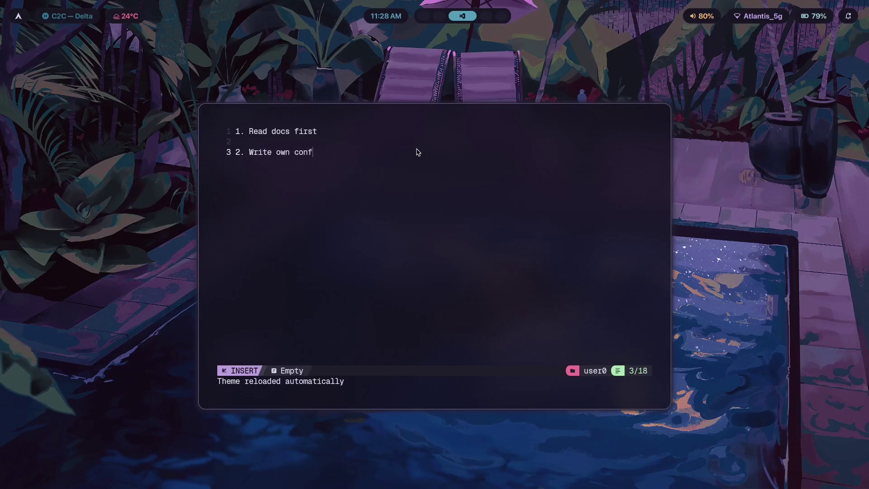
text(igs)
Step: Add '3. Setups stable' and 'Satisfied', leave insert mode, and put the cursor after 'Satisfied'
key(Return)
key(Return)
text(3)
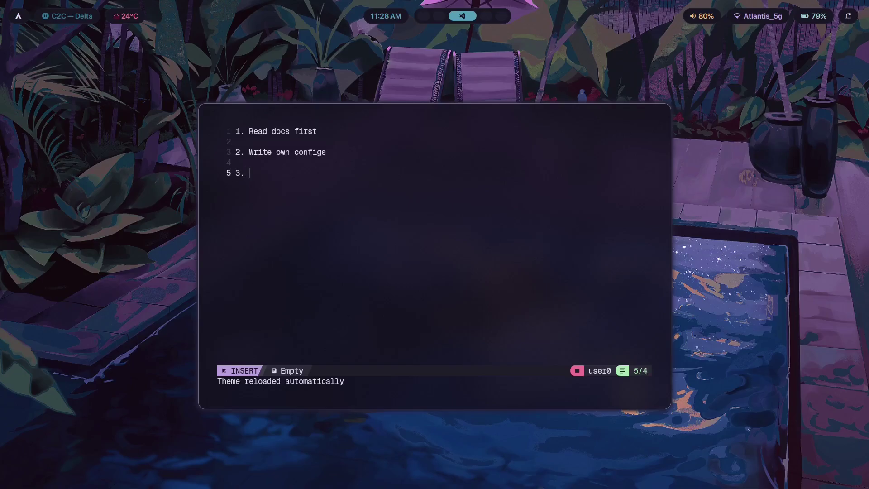
text(. Setu)
key(BackSpace)
text(ups stable)
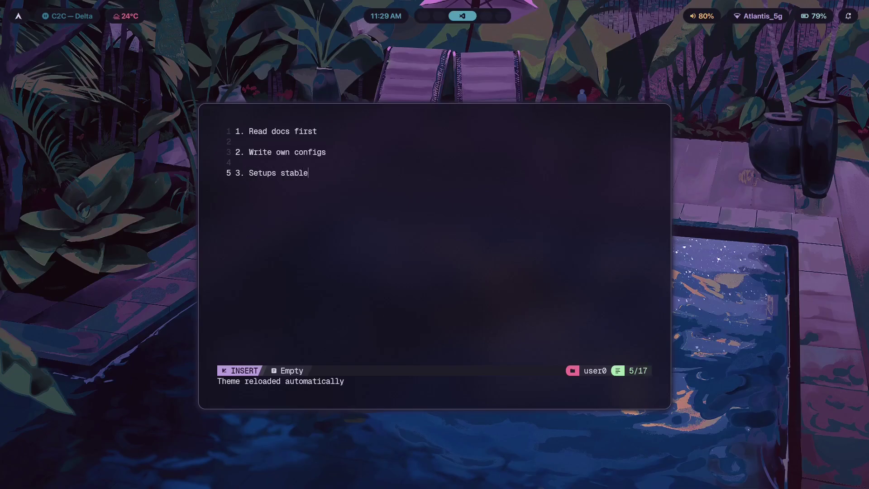
key(Return)
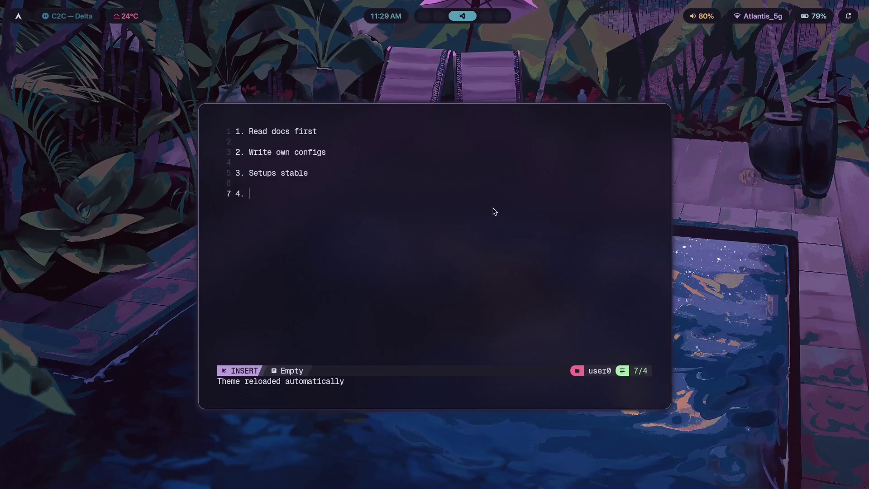
text(Satisfied)
key(Return)
key(Escape)
click(303, 198)
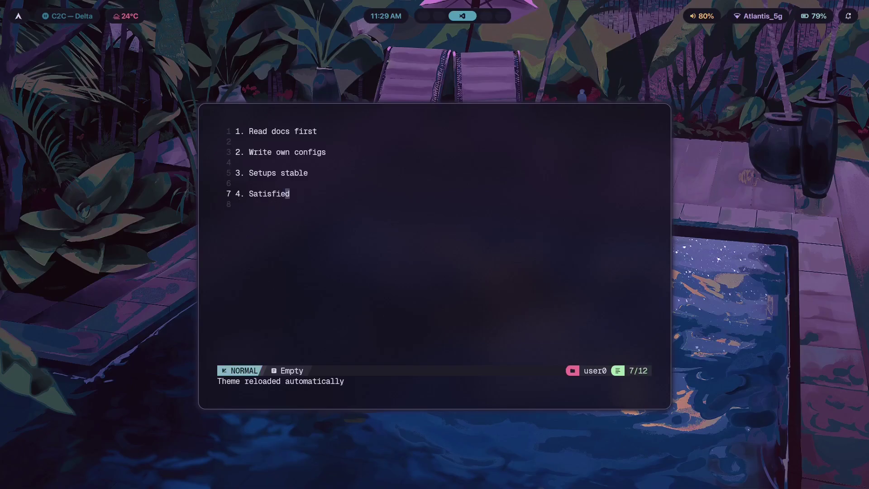
click(258, 206)
click(298, 198)
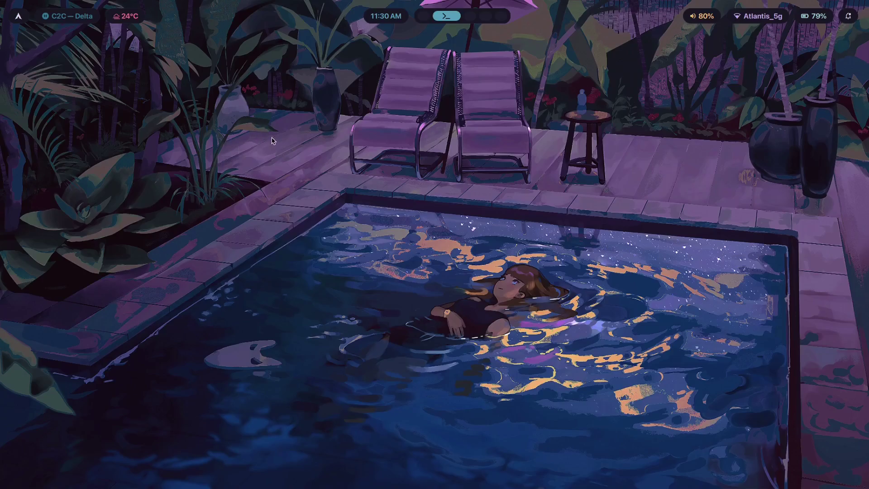
Step: Flip between workspaces 1, 2 and 3 with the workspace keybinds, ending on workspace 2
key(super+2)
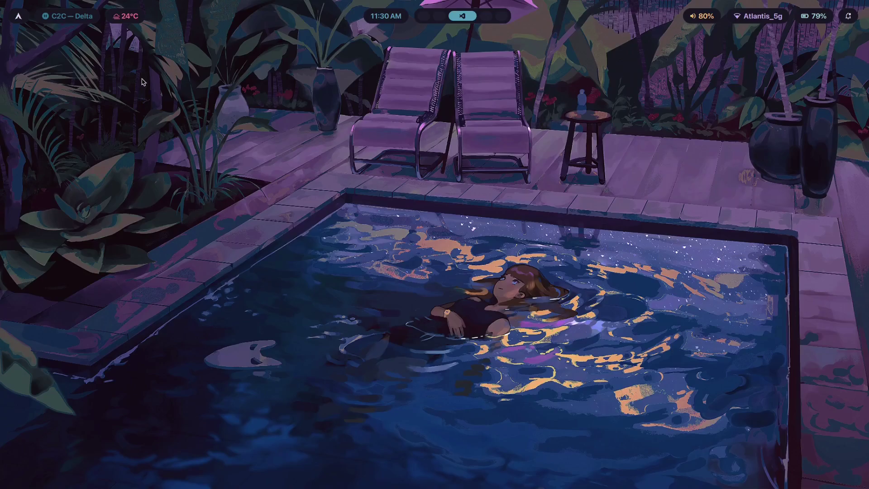
key(super+1)
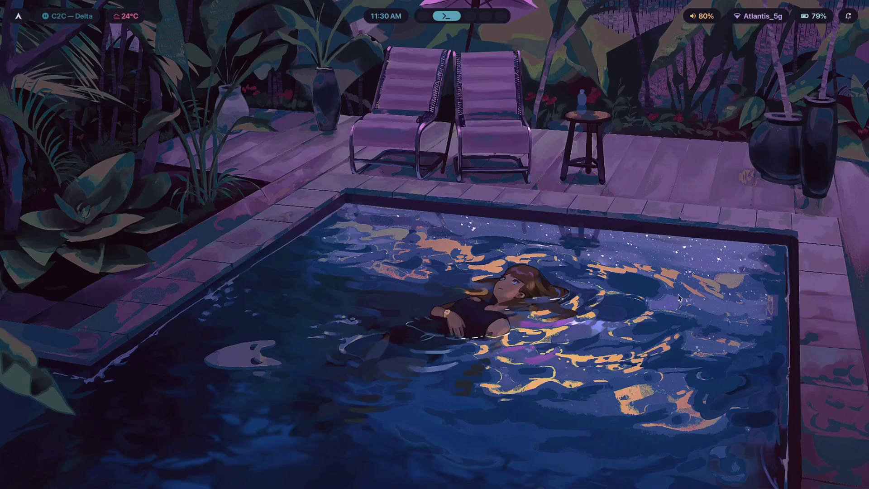
key(super+3)
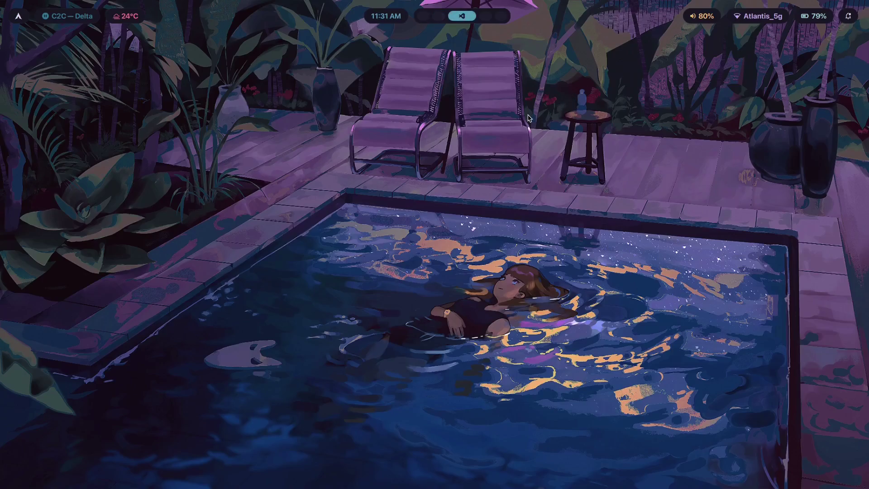
key(super+2)
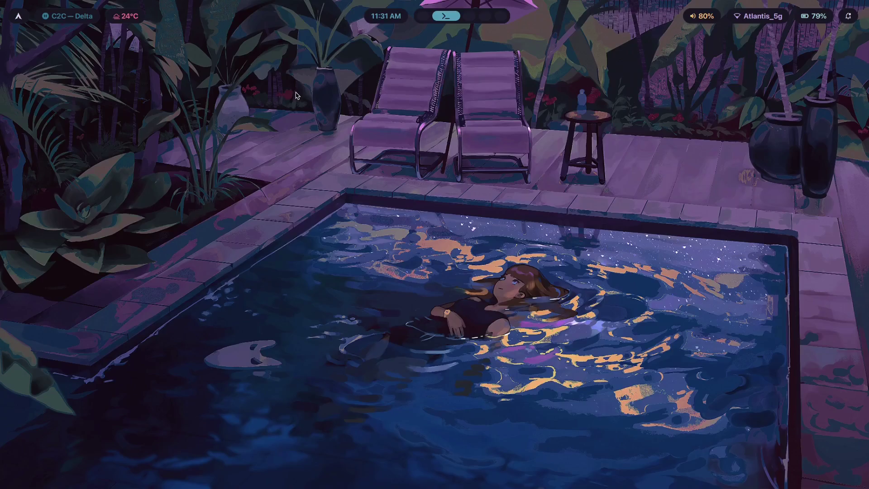
key(super+3)
key(super+2)
key(super+3)
key(super+2)
Step: Open a Neovim terminal and type '1. Start simple' and '2. Read docs' on separate lines
key(super+Return)
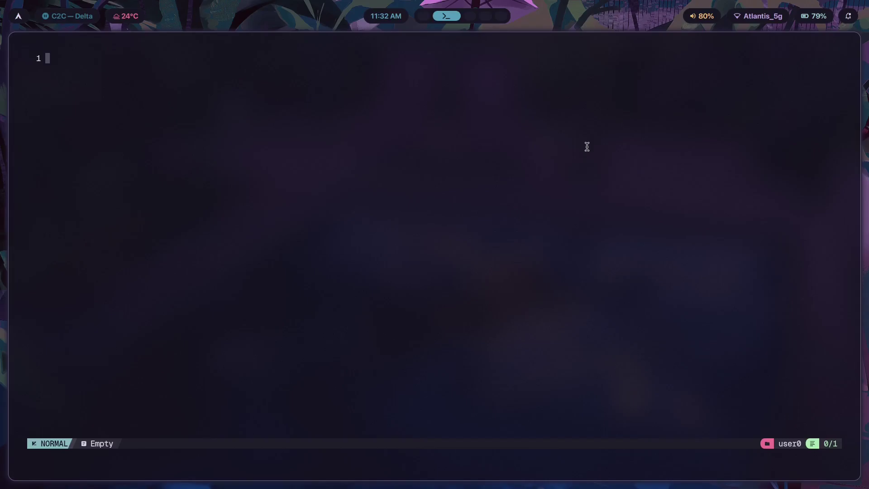
text(i1. )
text(Start simple)
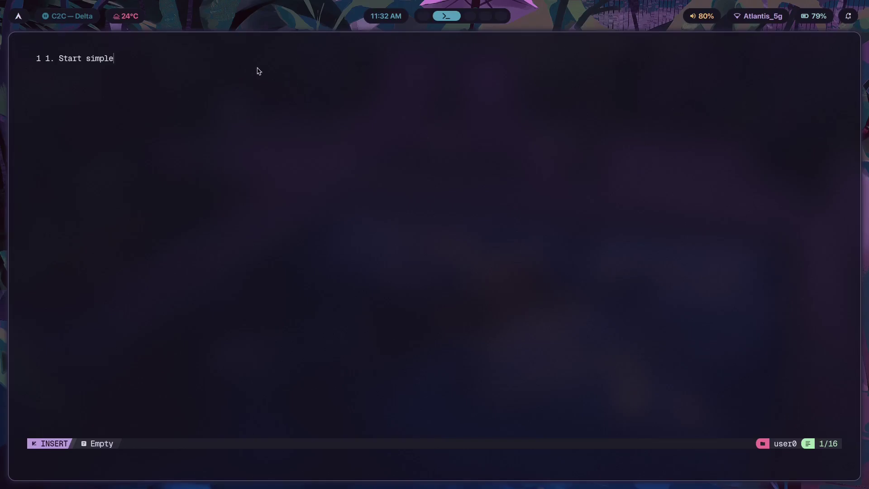
key(super+2)
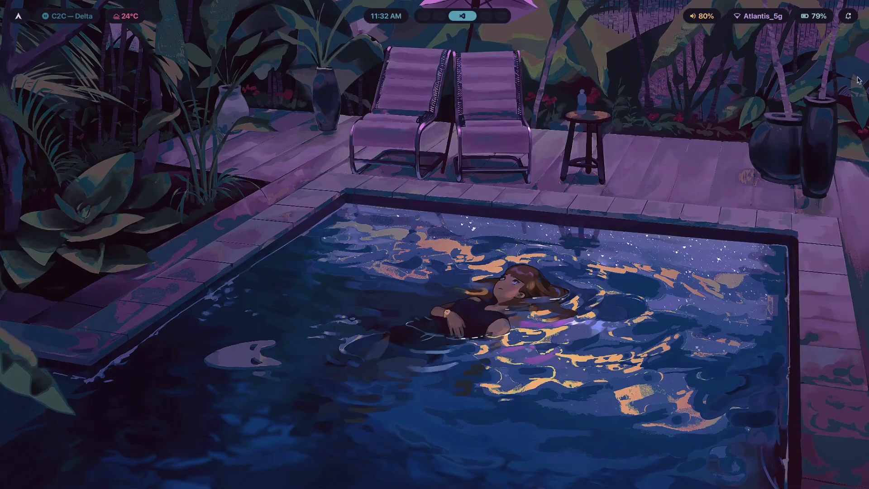
key(super+1)
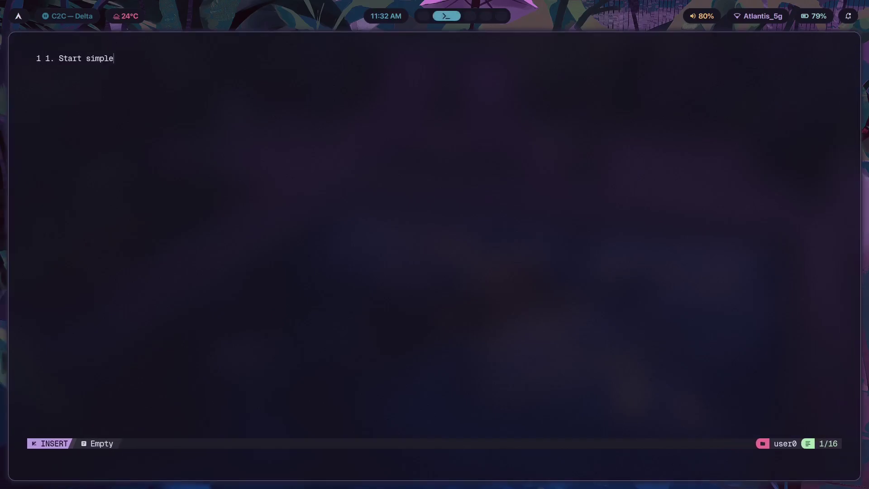
key(Return)
key(Return)
text(2. Read docs)
Step: Look over the animation syntax on the Hyprland Wiki Animations page, then return to the notes
key(super+1)
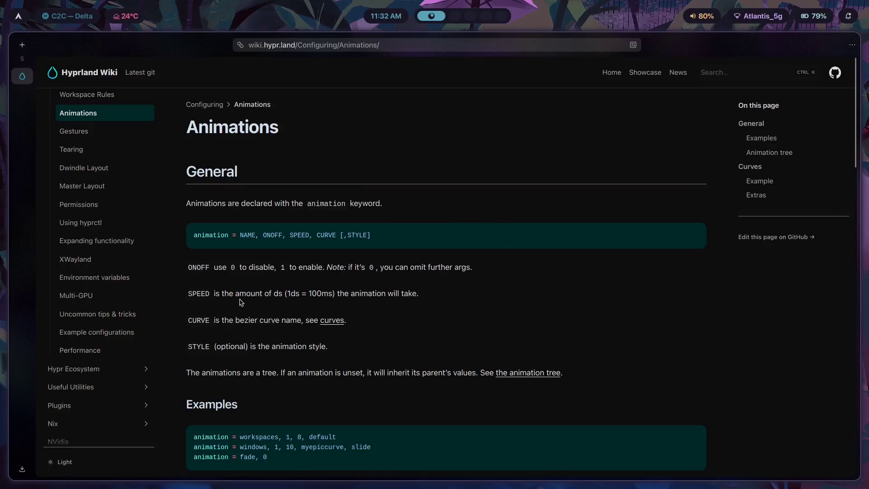
drag(194, 236, 318, 237)
click(344, 236)
scroll(113, 145, up, 3)
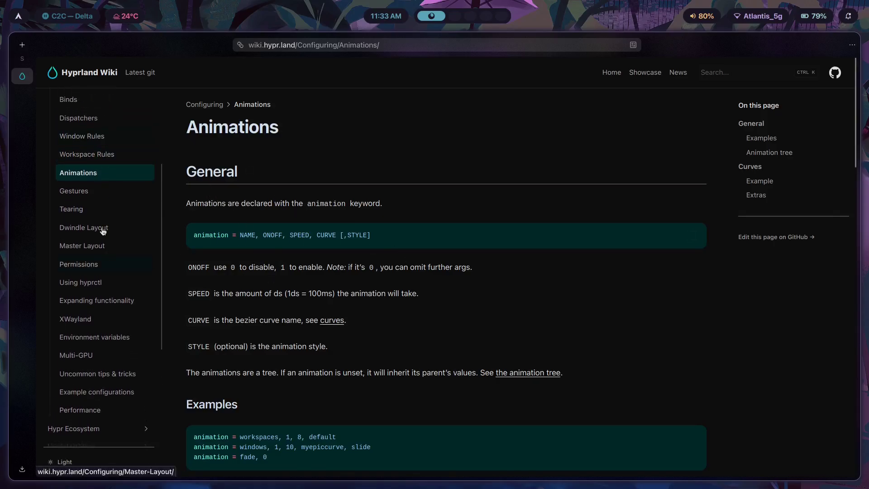
scroll(114, 185, up, 6)
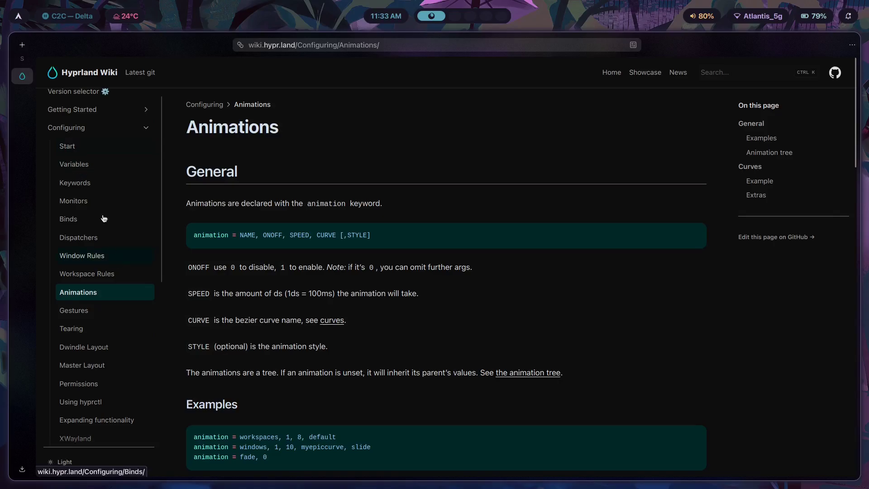
scroll(206, 153, down, 20)
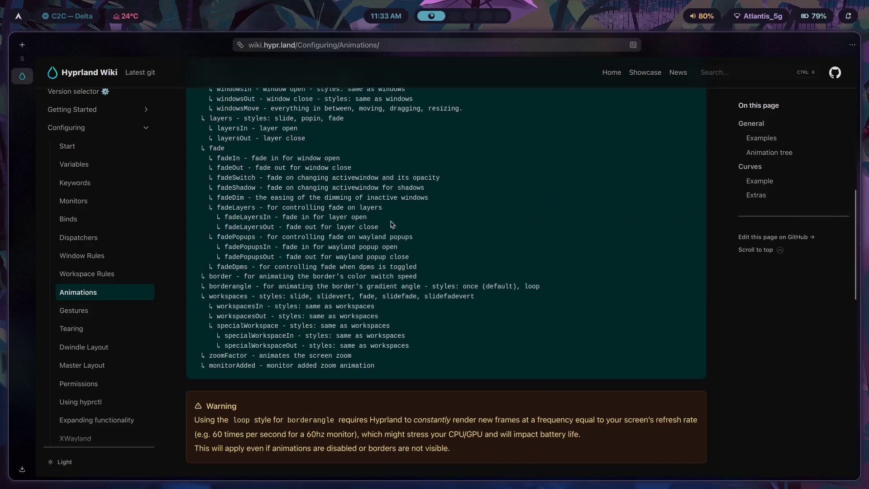
scroll(321, 199, up, 12)
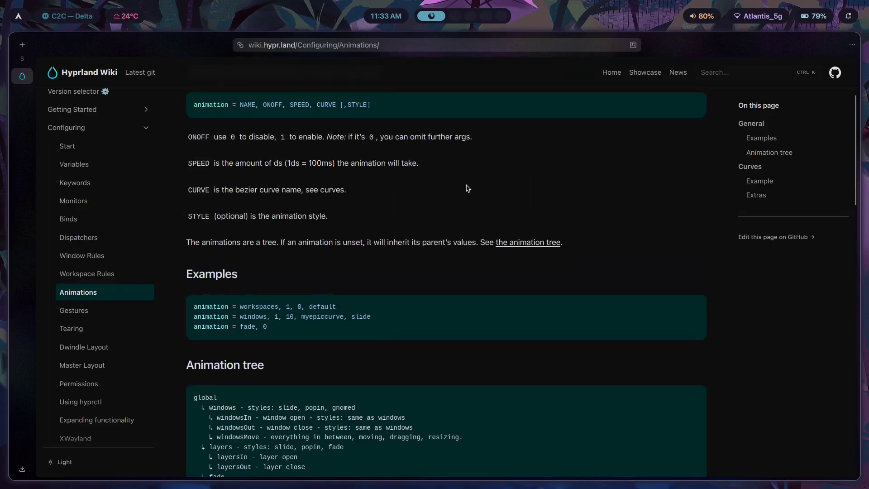
key(super+2)
Step: Add '3. Write yourself' below 'Read docs', glancing at the wiki page in between
key(Return)
key(Return)
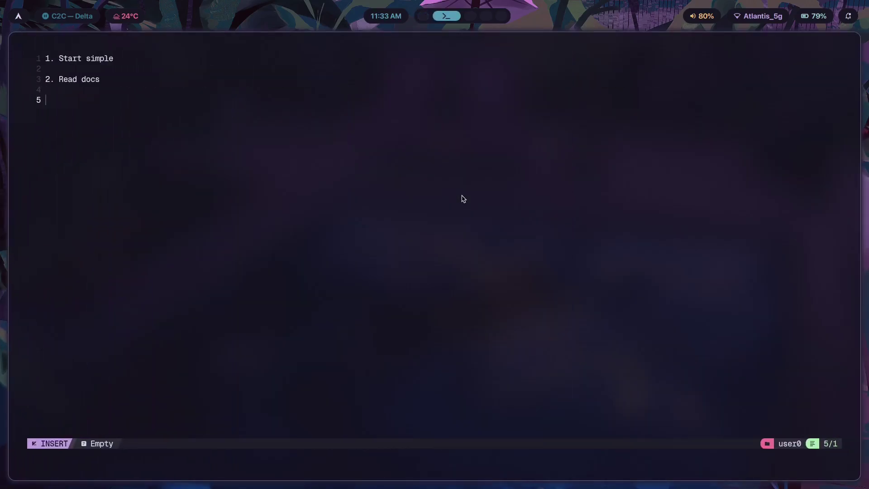
text(3. Write yourself)
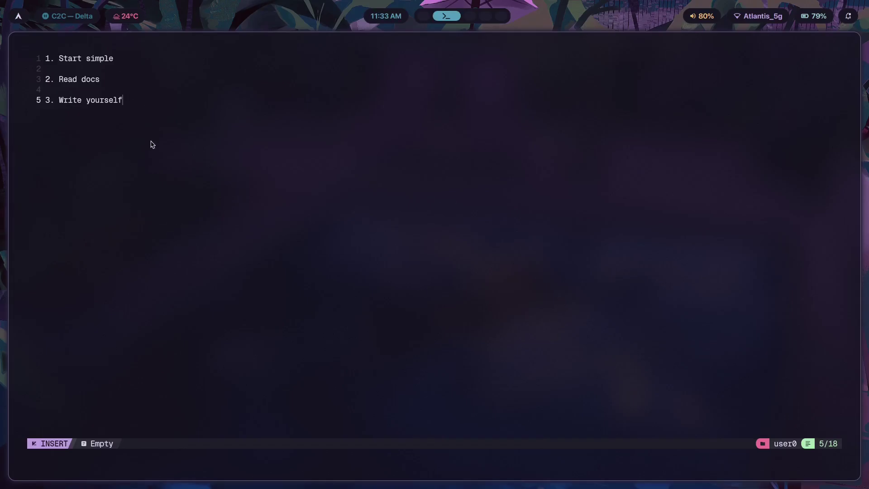
key(super+1)
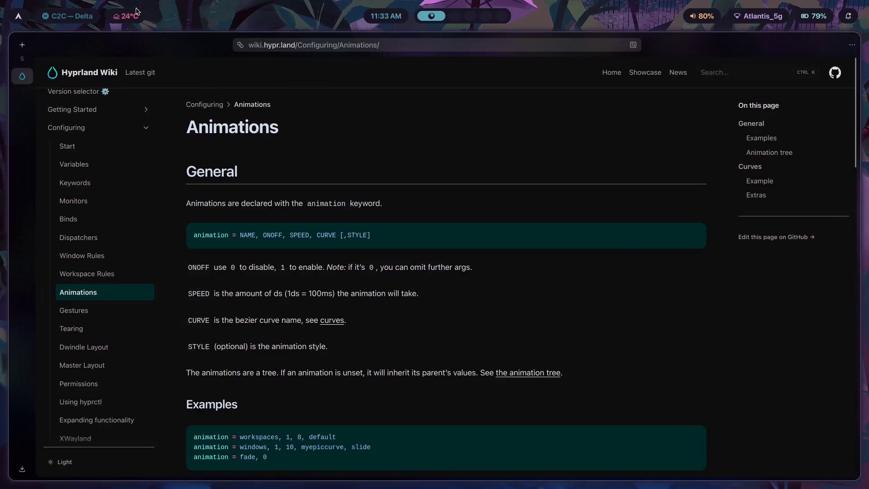
key(super+2)
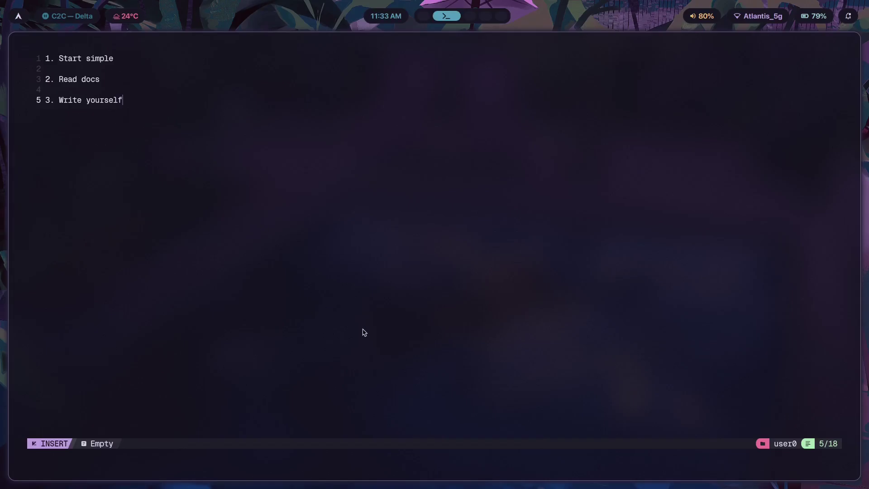
key(super+1)
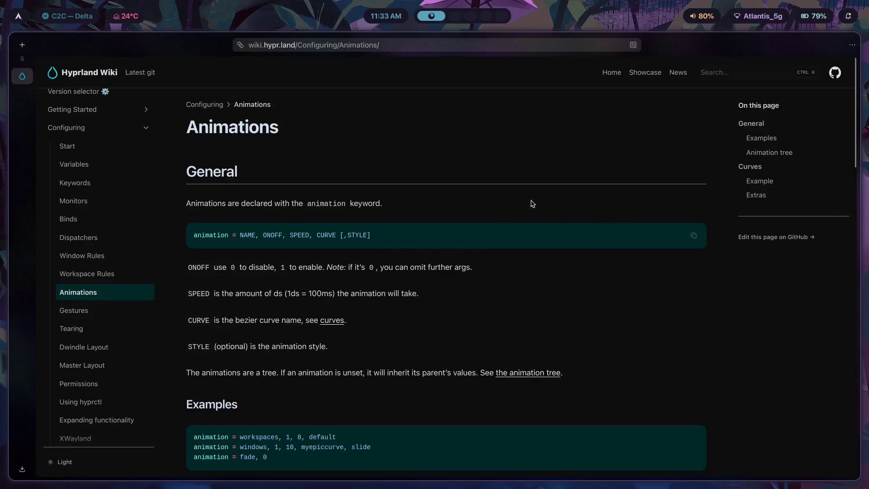
key(super+2)
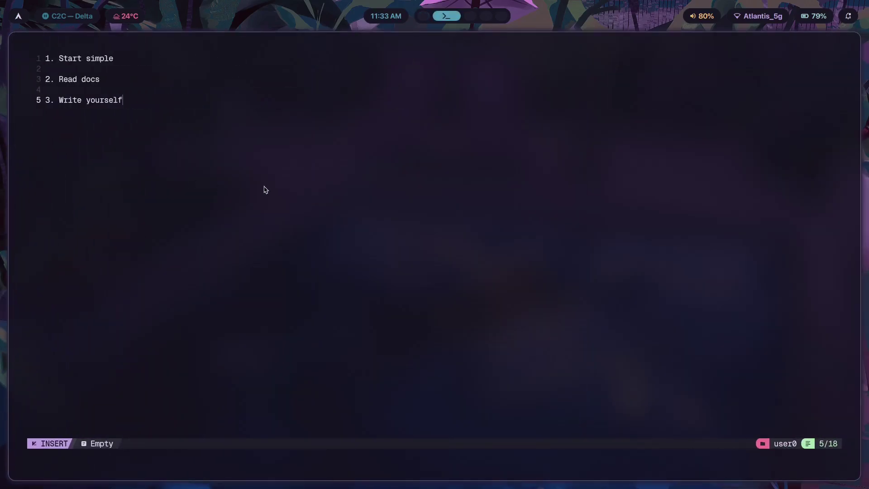
Step: Add '4. Break things' and '5. Build incrementally' as the fourth and fifth items
key(Return)
key(Return)
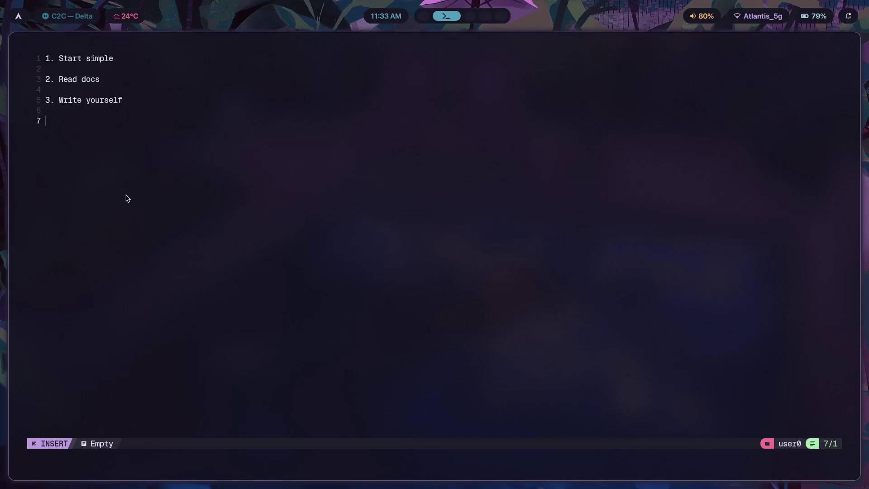
text(4. B)
text(things)
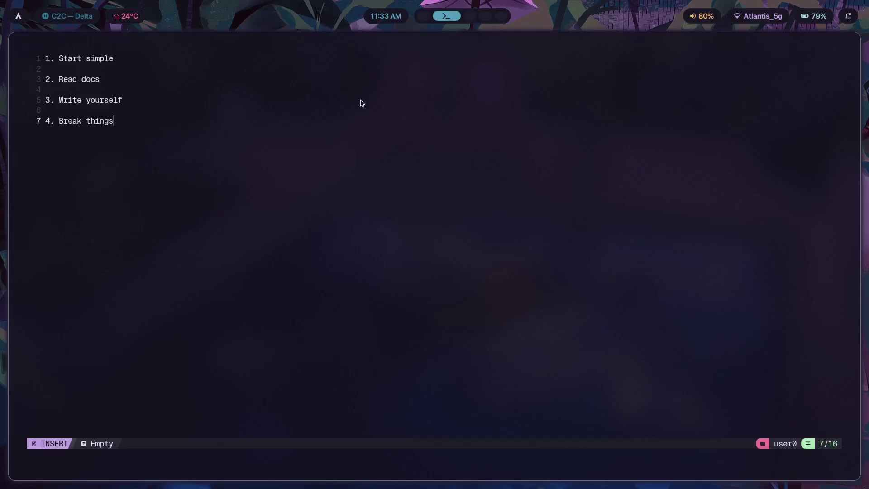
key(super+2)
key(super+1)
key(Return)
key(Return)
text(5)
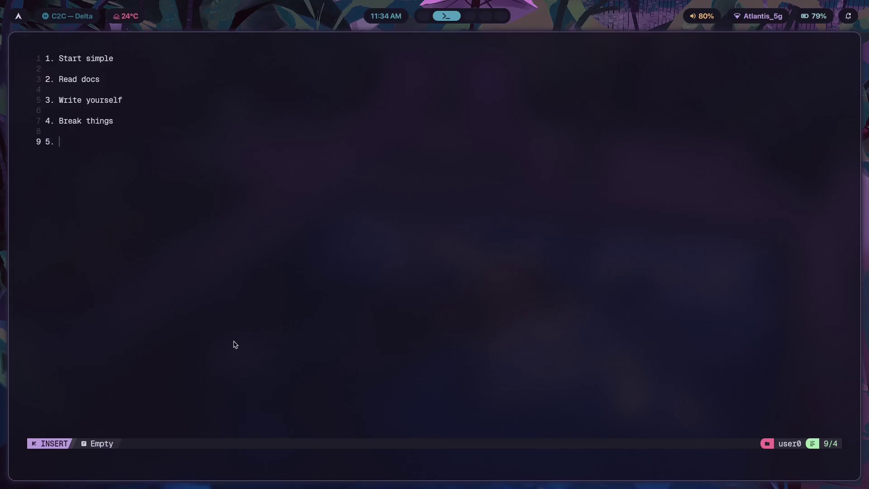
text(. Build incrementally)
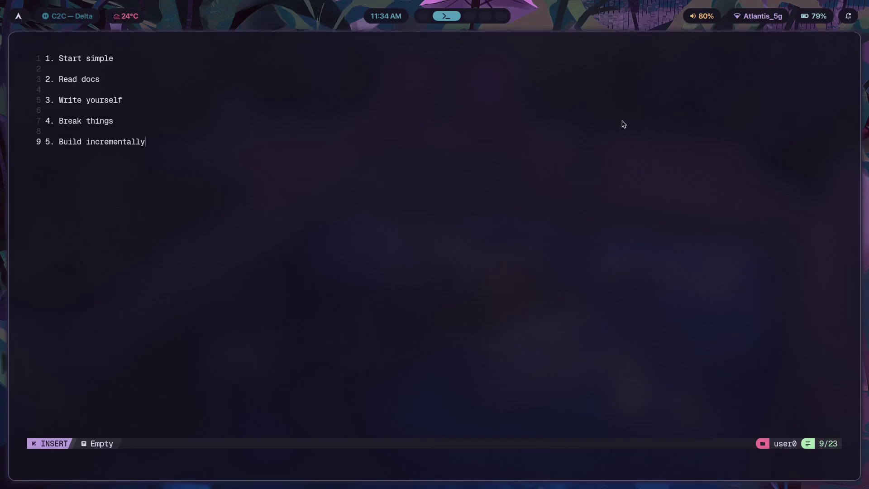
key(ctrl+t)
Step: Browse the theme picker and close it without changing the theme
key(Down)
key(Down)
key(Up)
key(Up)
key(Return)
key(super+2)
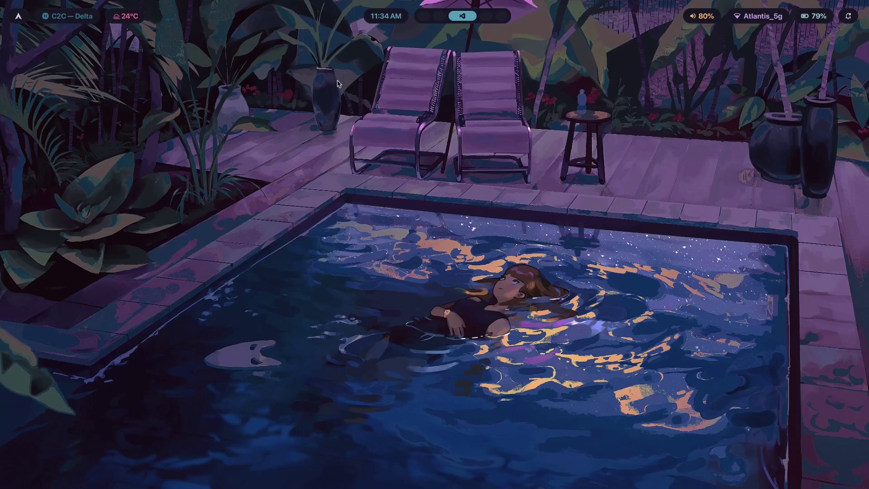
key(ctrl+t)
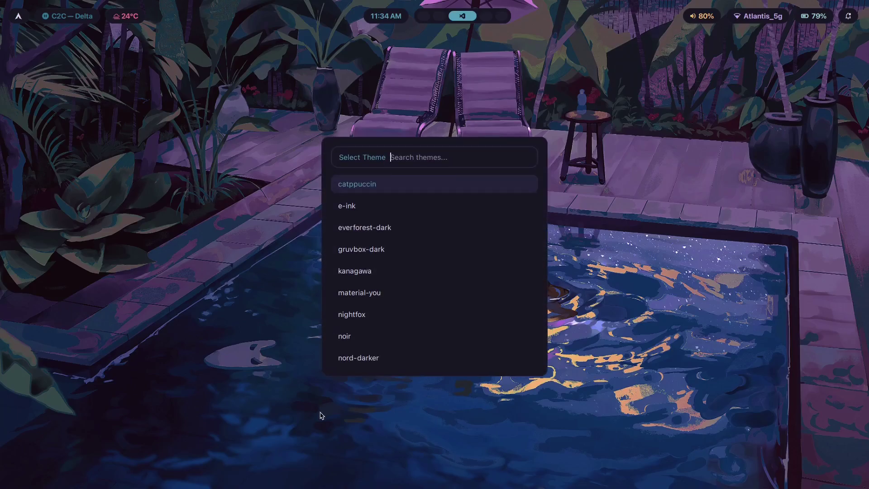
key(Escape)
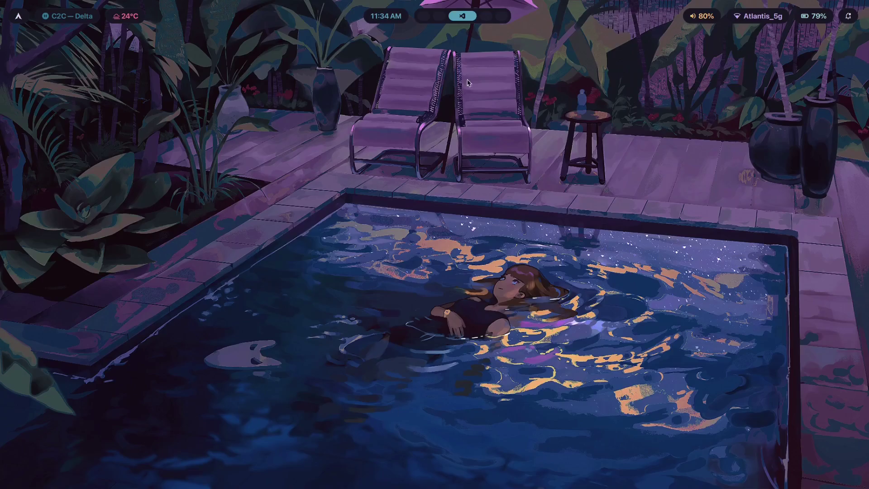
Step: Toggle the notes window on and off over the wallpaper
key(super+n)
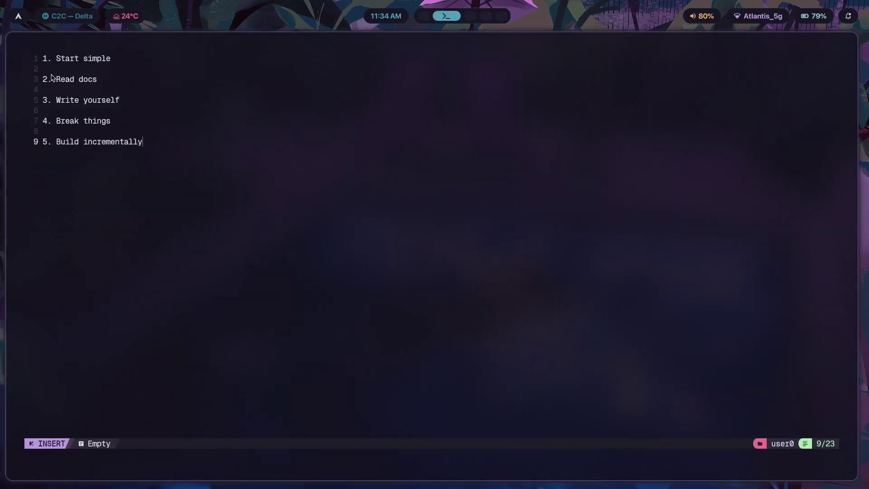
key(super+n)
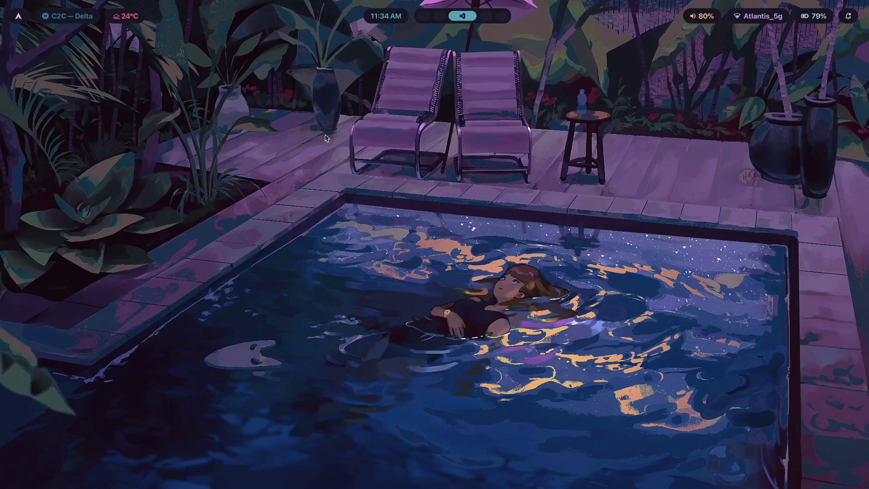
key(super+n)
key(super+n)
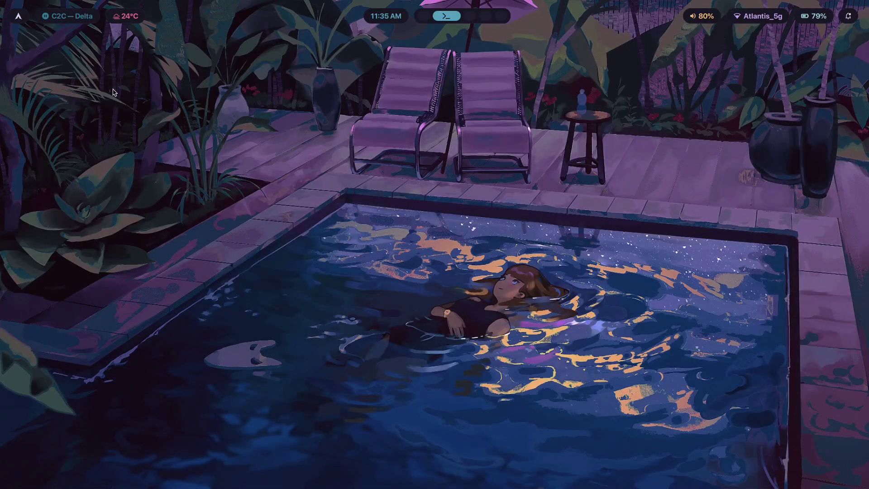
Step: Select and apply everforest-dark in the theme picker
key(super+t)
key(Down)
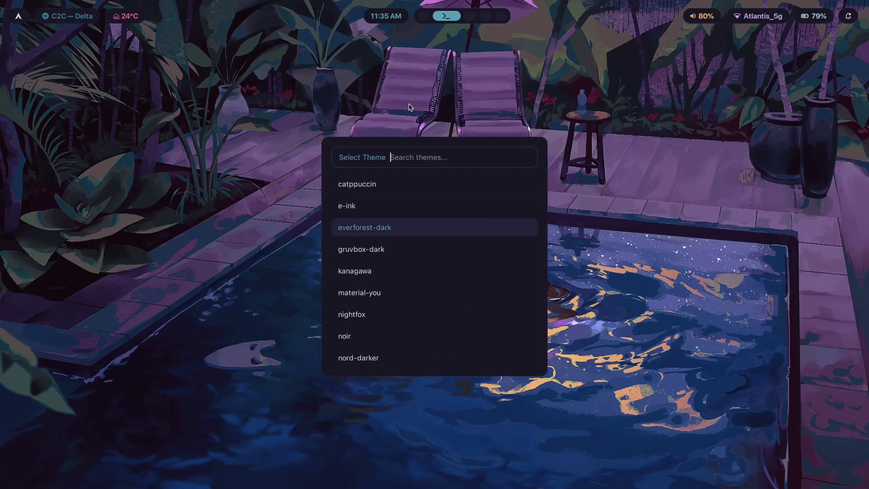
key(Return)
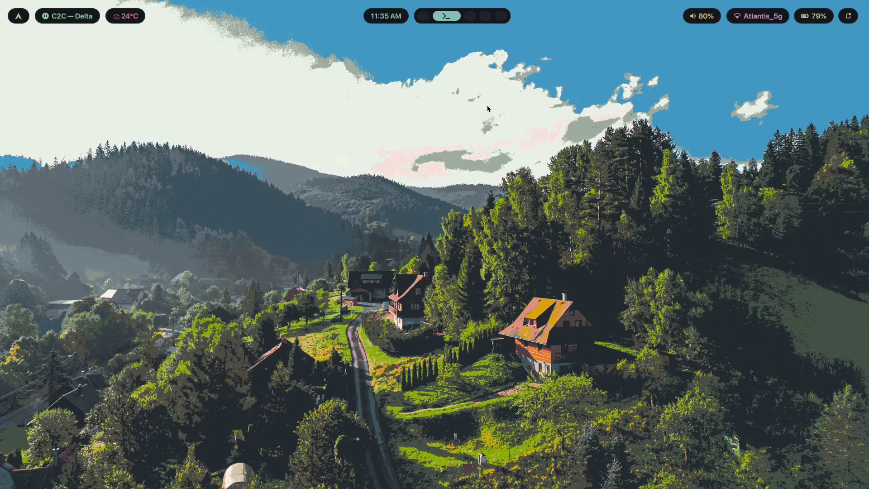
key(super+5)
scroll(230, 236, up, 3)
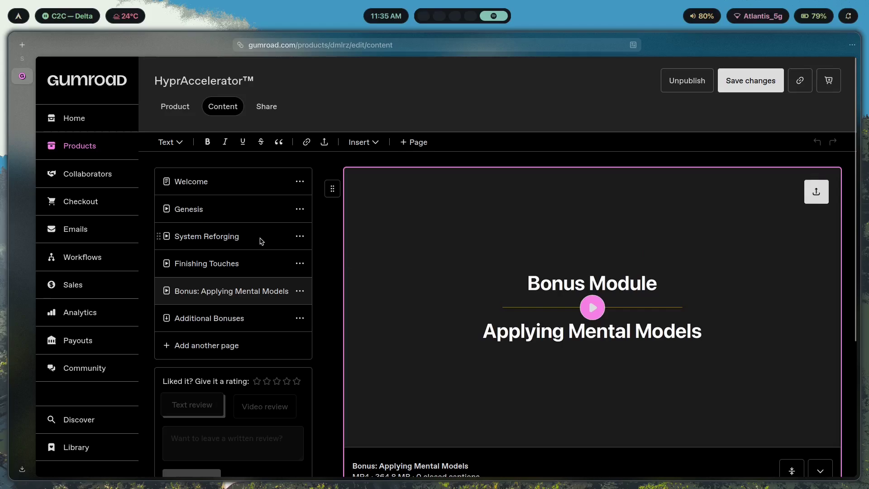
click(260, 241)
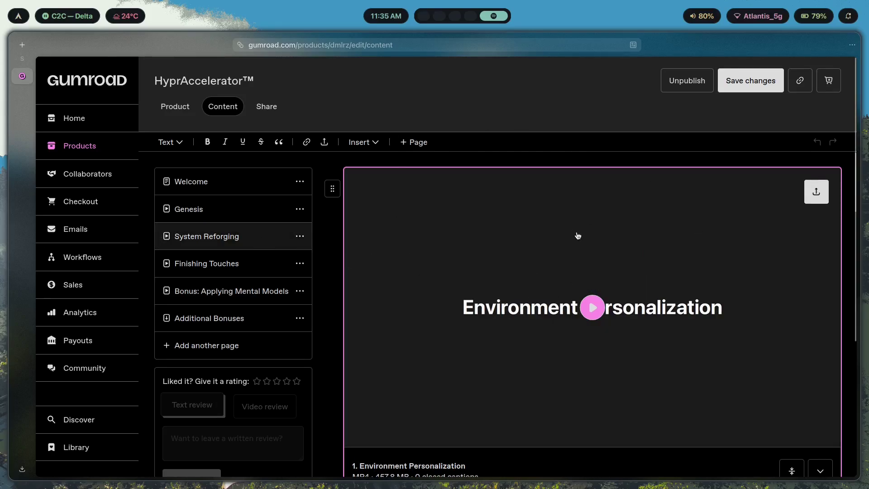
key(super+2)
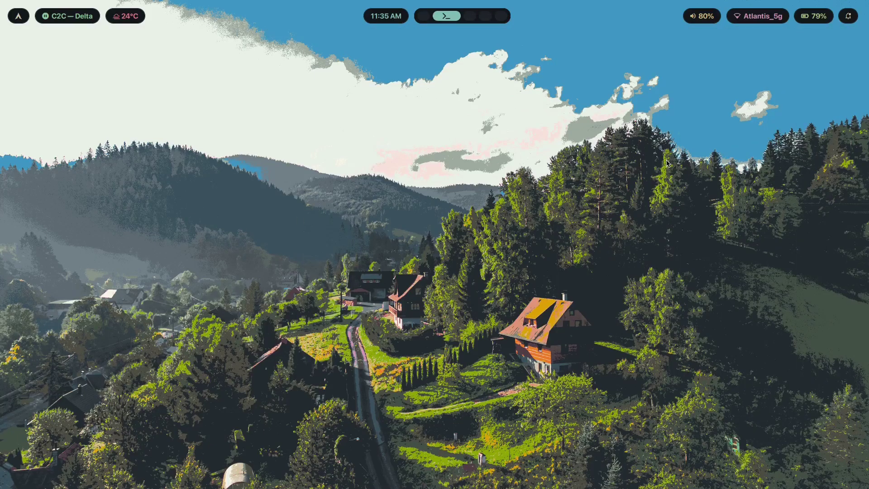